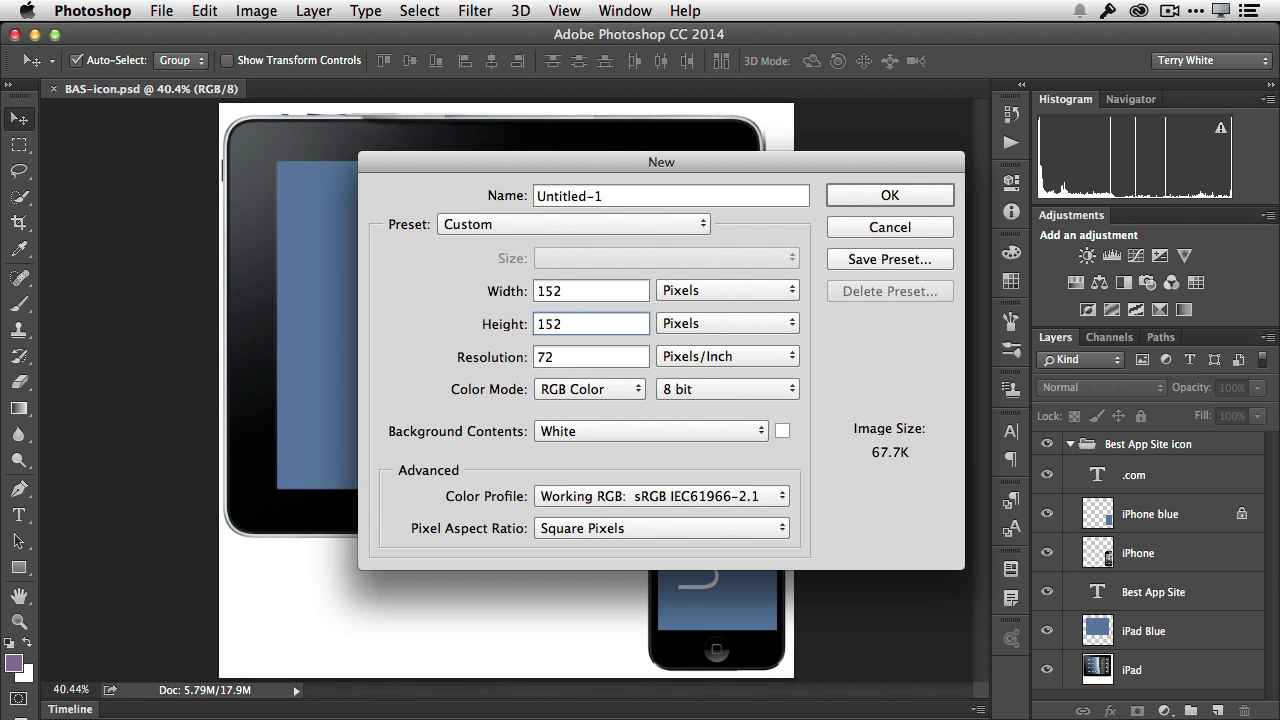
{"action": "double_click", "coordinate": [580, 291]}
{"action": "type", "text": "1000"}
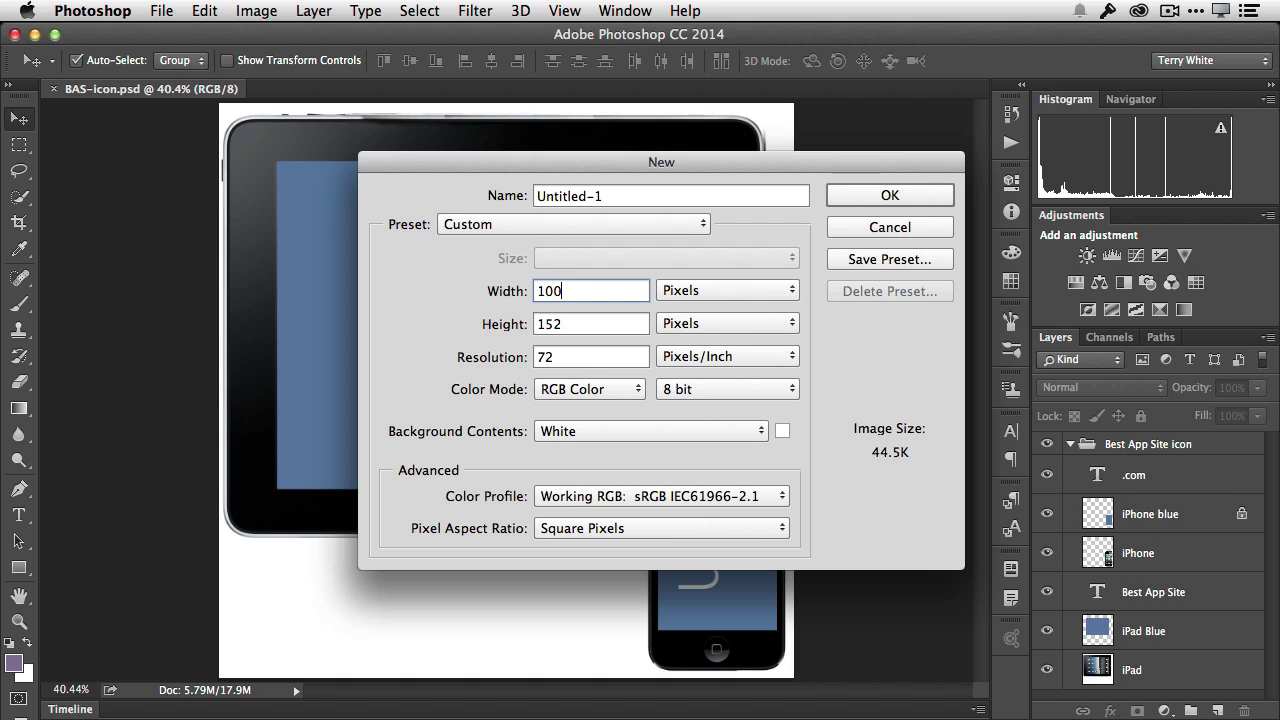
{"action": "key", "text": "Tab"}
{"action": "type", "text": "1000"}
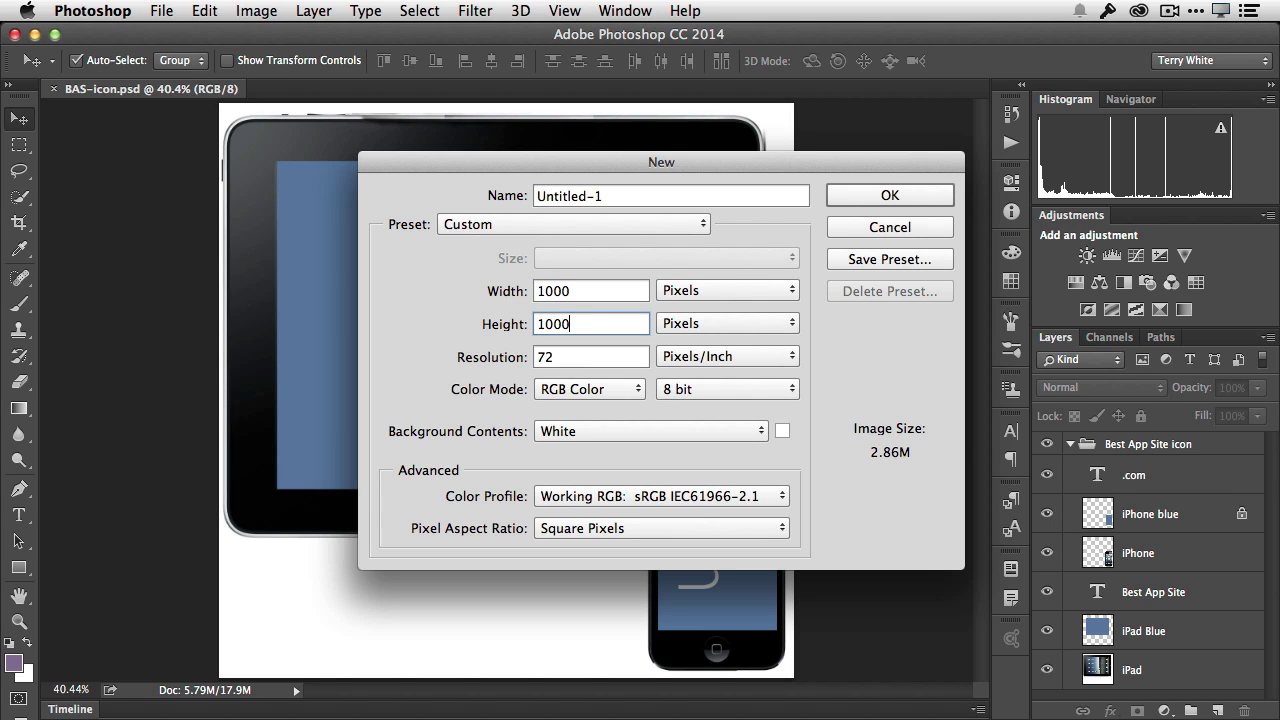
{"action": "key", "text": "Tab"}
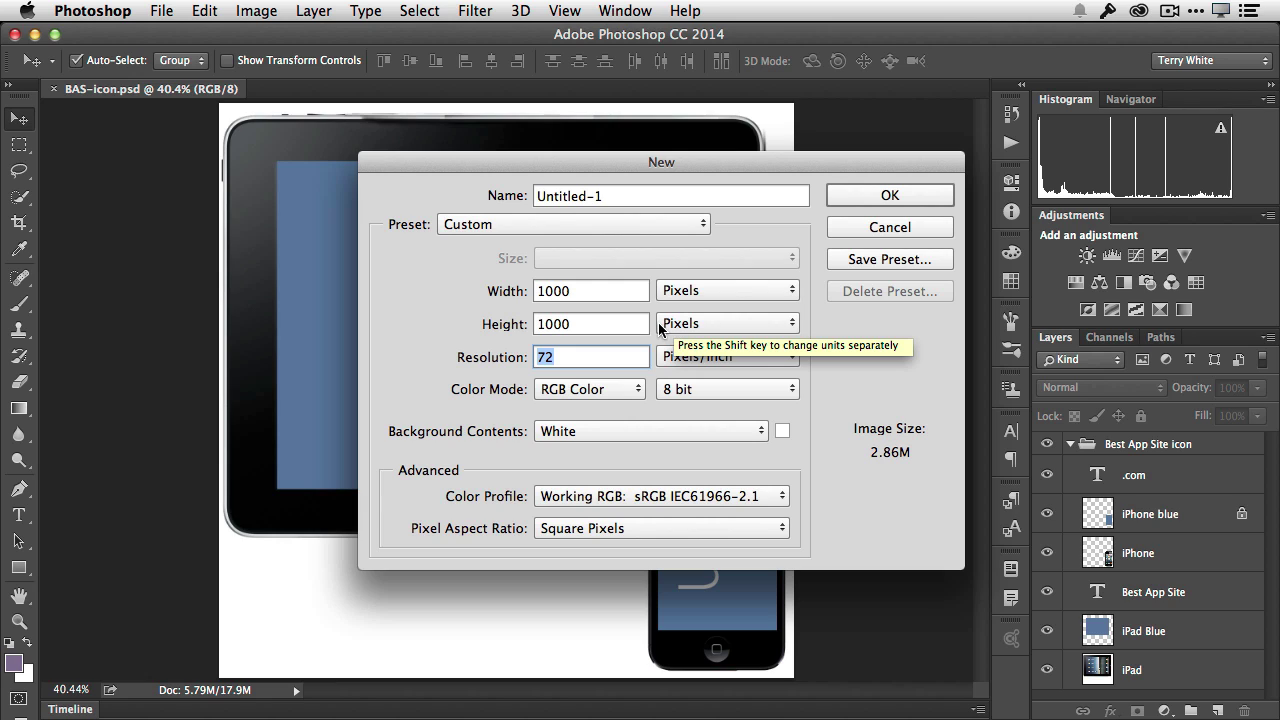
{"action": "left_click", "coordinate": [870, 234]}
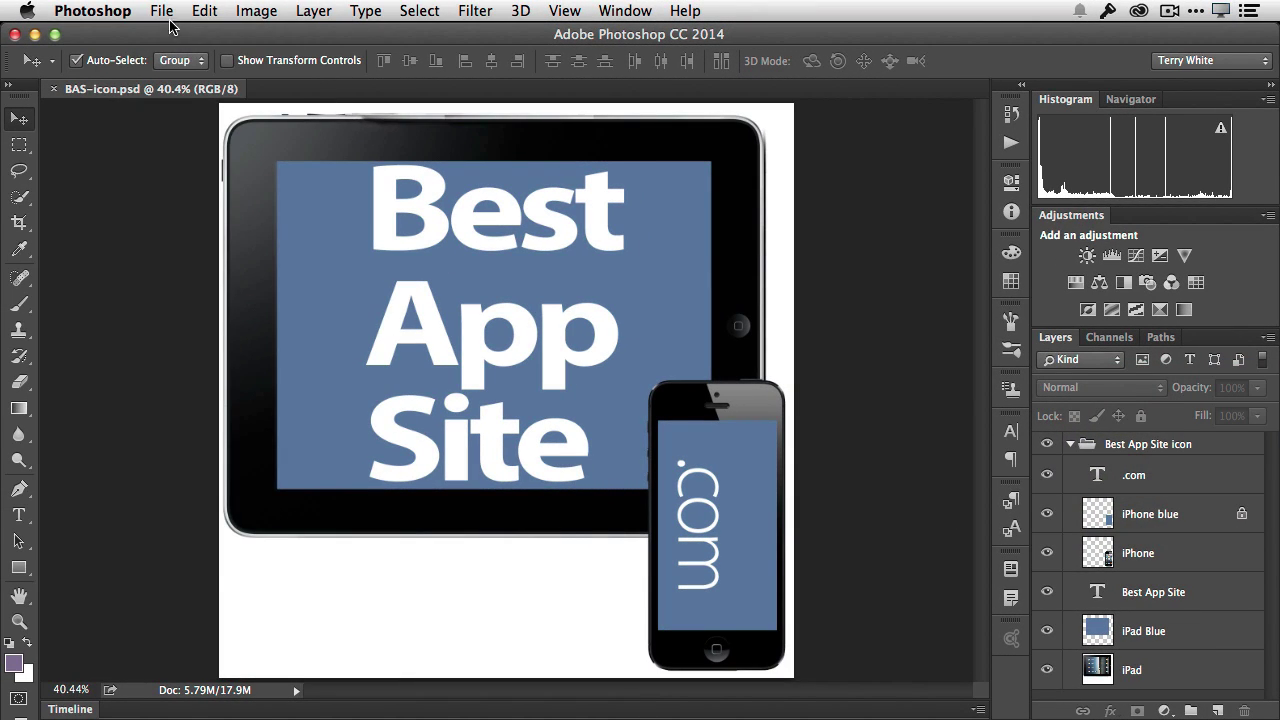
Step: Check whether Image Assets generation is enabled for the BAS-icon.psd document
{"action": "left_click", "coordinate": [162, 11]}
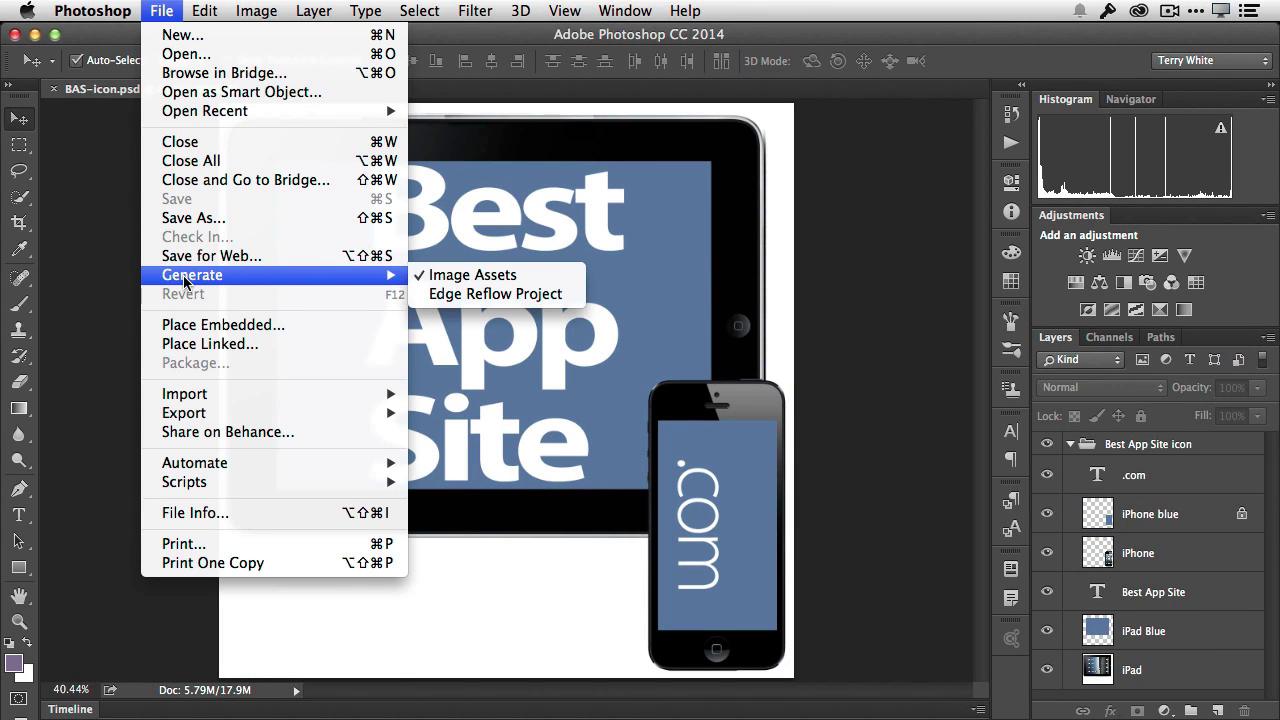
{"action": "mouse_move", "coordinate": [203, 279]}
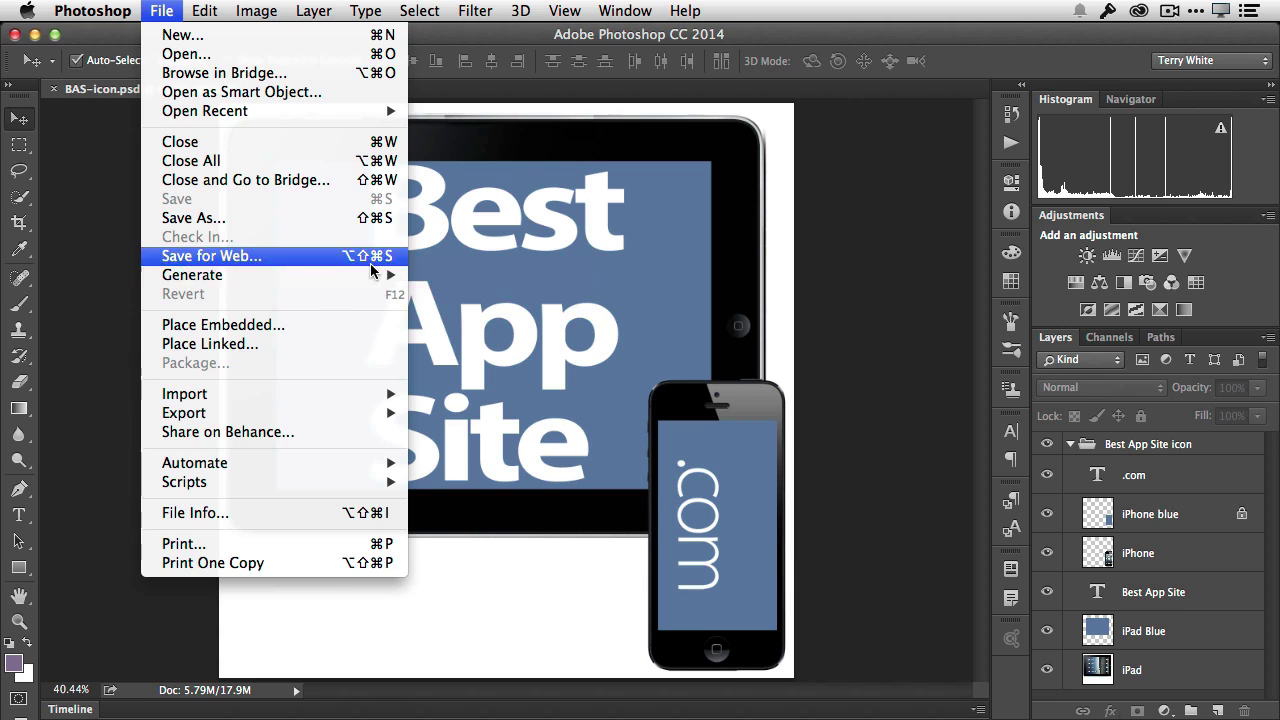
{"action": "mouse_move", "coordinate": [362, 277]}
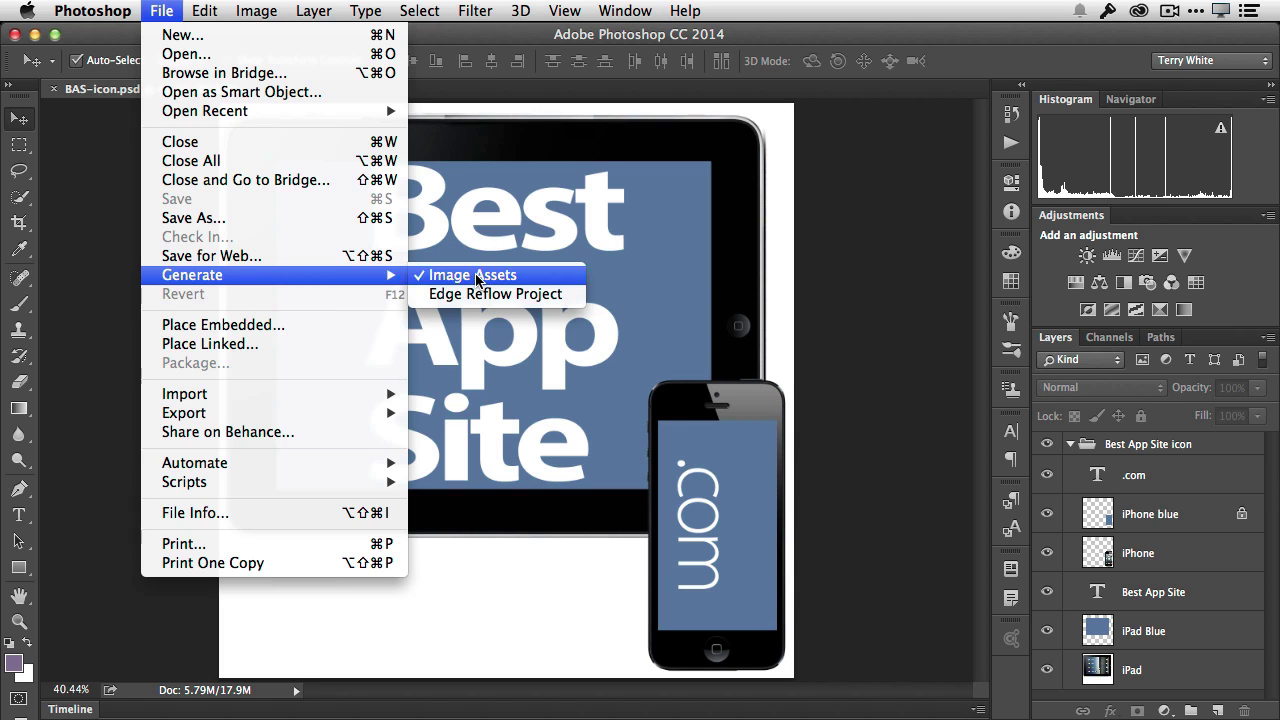
{"action": "left_click", "coordinate": [834, 262]}
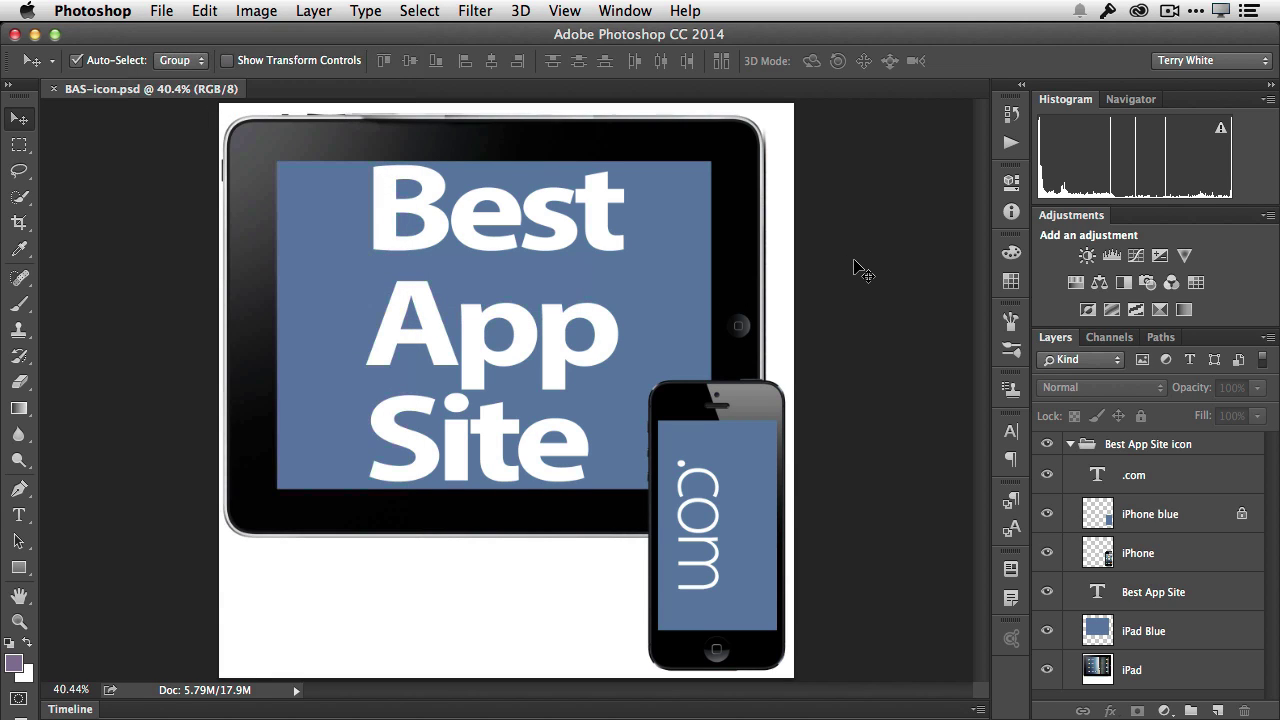
Step: Reveal BAS-icon.psd in Finder to see its folder contents, and return to Photoshop
{"action": "right_click", "coordinate": [118, 94]}
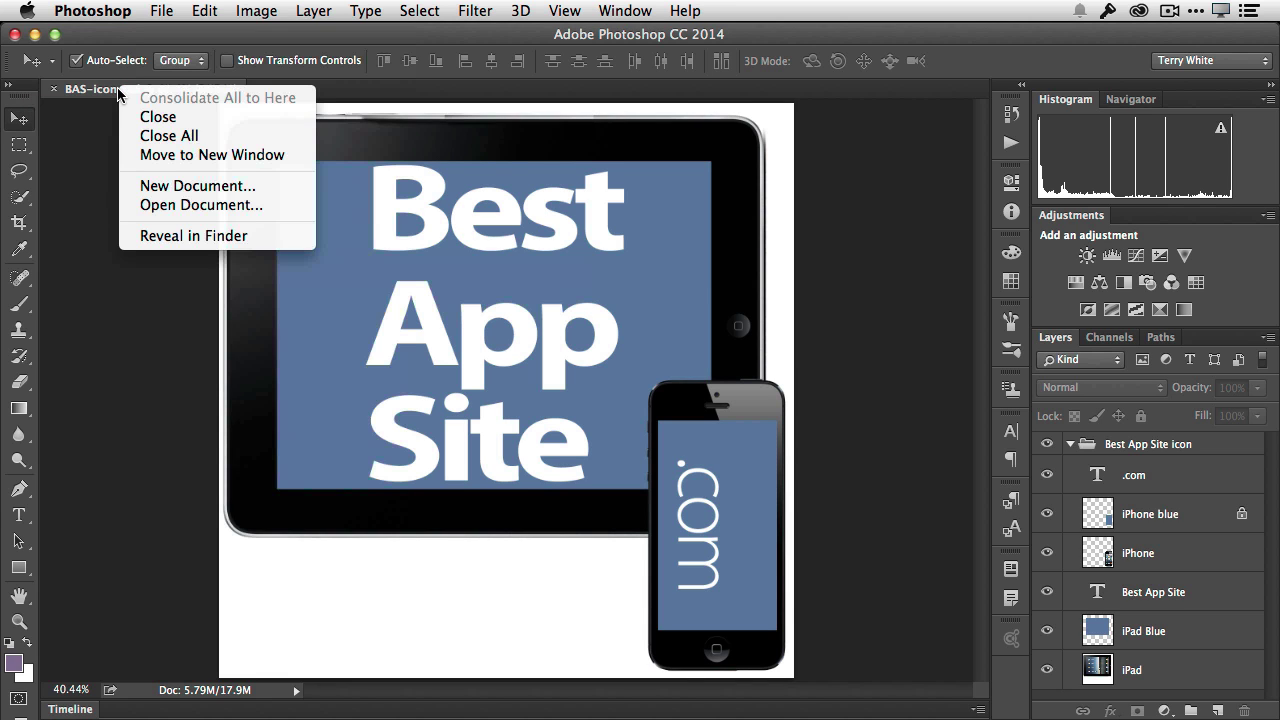
{"action": "left_click", "coordinate": [163, 236]}
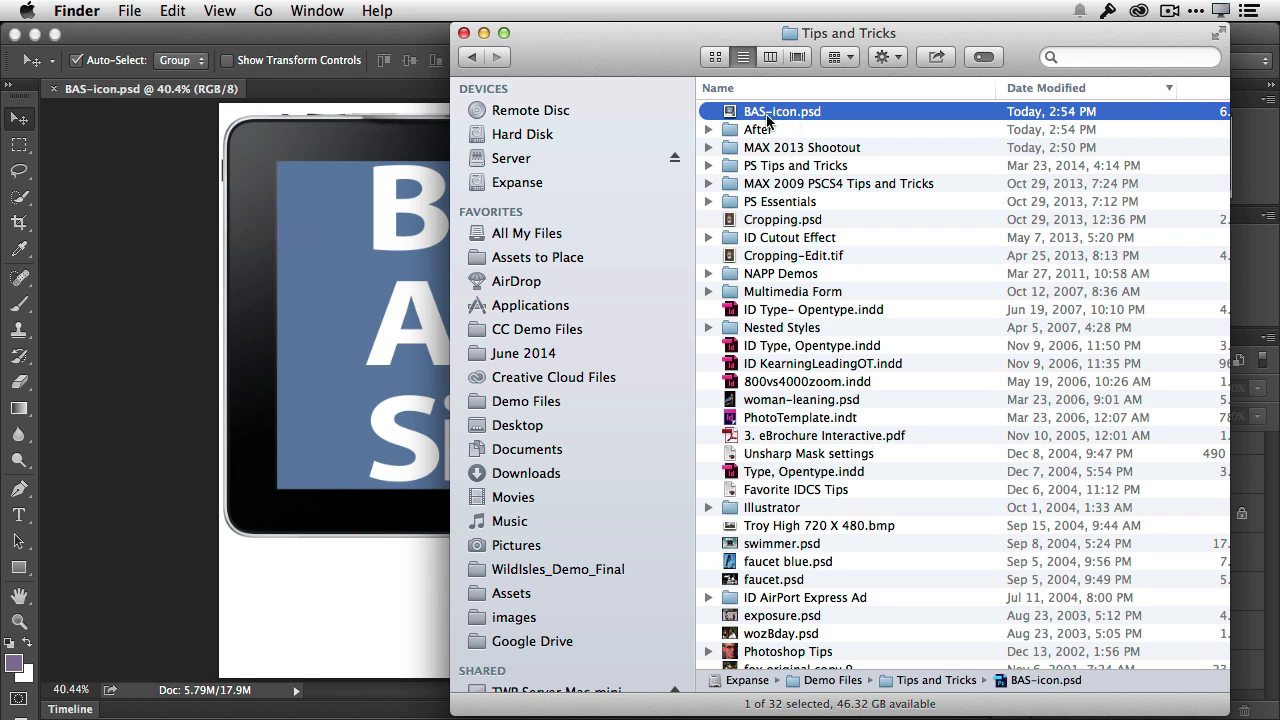
{"action": "left_click", "coordinate": [165, 174]}
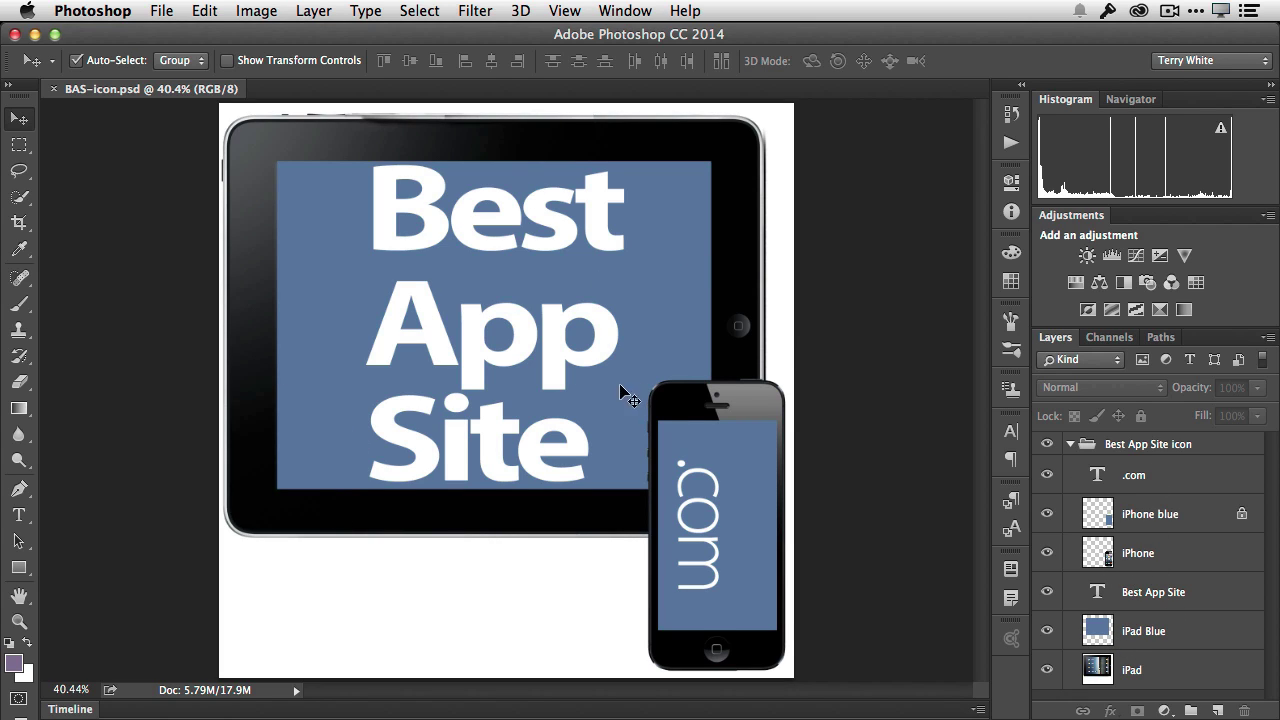
Step: Hide and show the .com, Best App Site, iPhone and iPad layers one at a time to examine what each contains
{"action": "left_click", "coordinate": [1047, 475]}
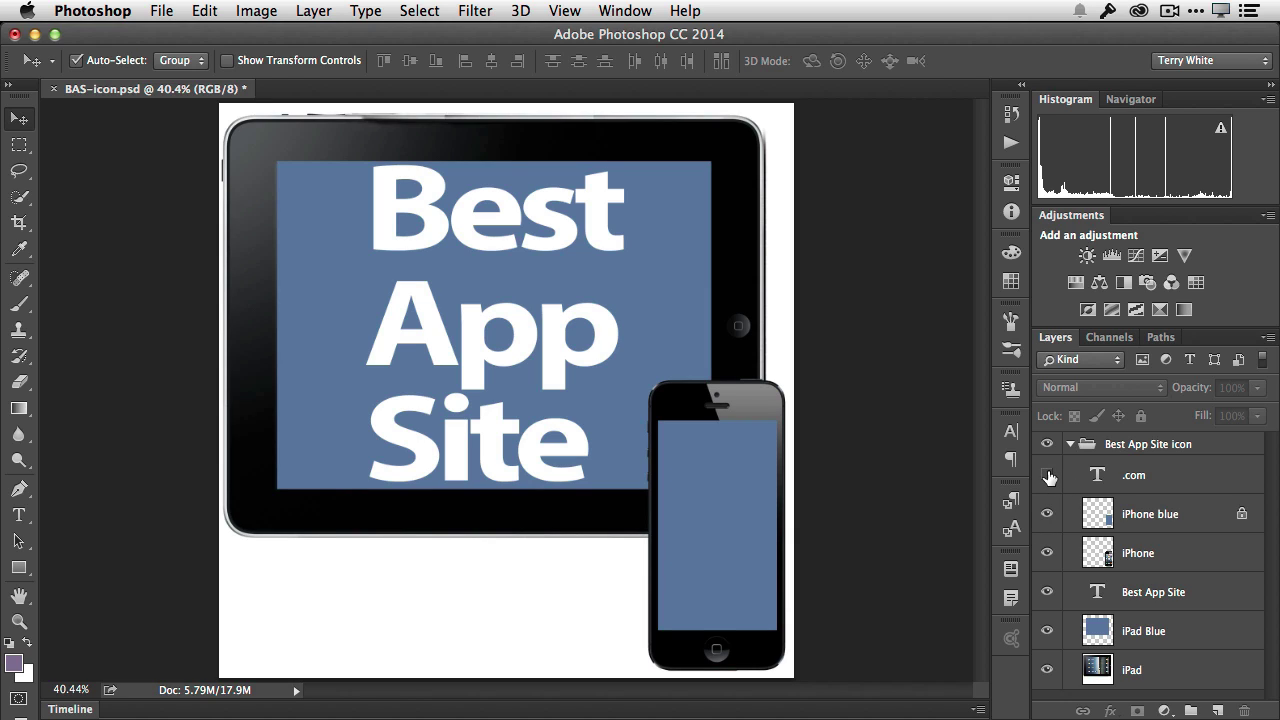
{"action": "left_click", "coordinate": [1047, 475]}
{"action": "left_click", "coordinate": [1047, 592]}
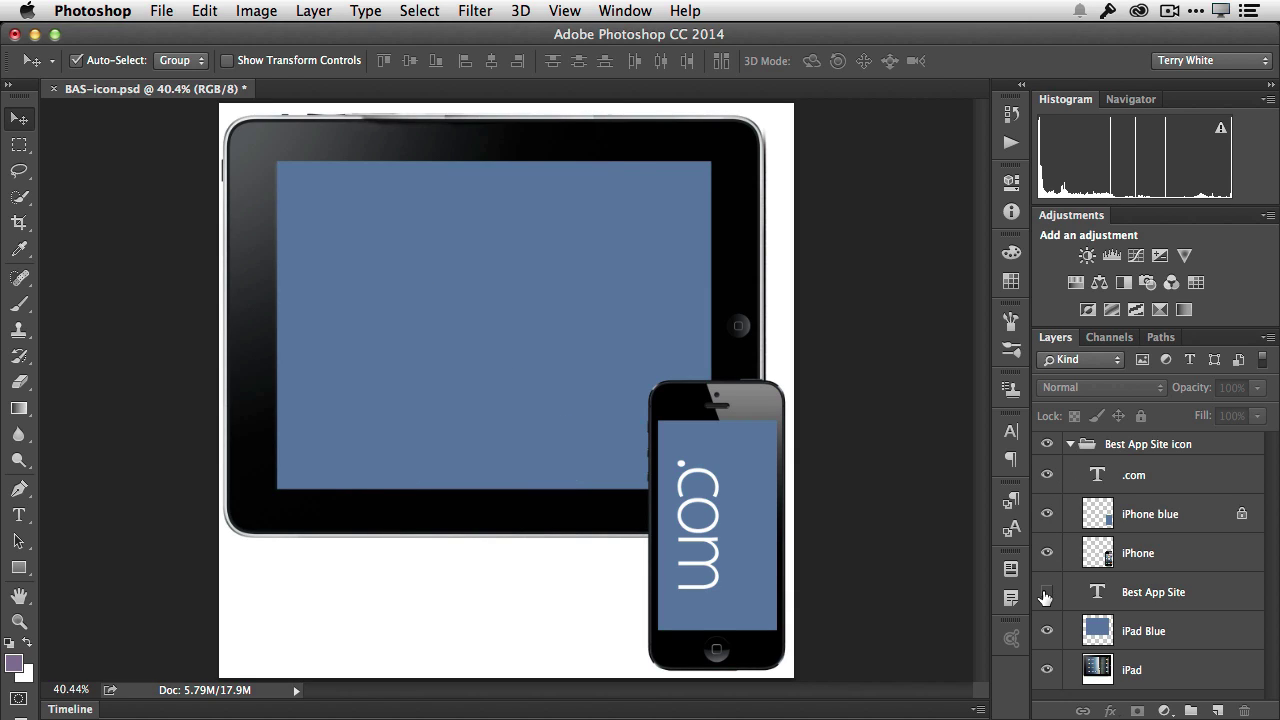
{"action": "left_click", "coordinate": [1047, 592]}
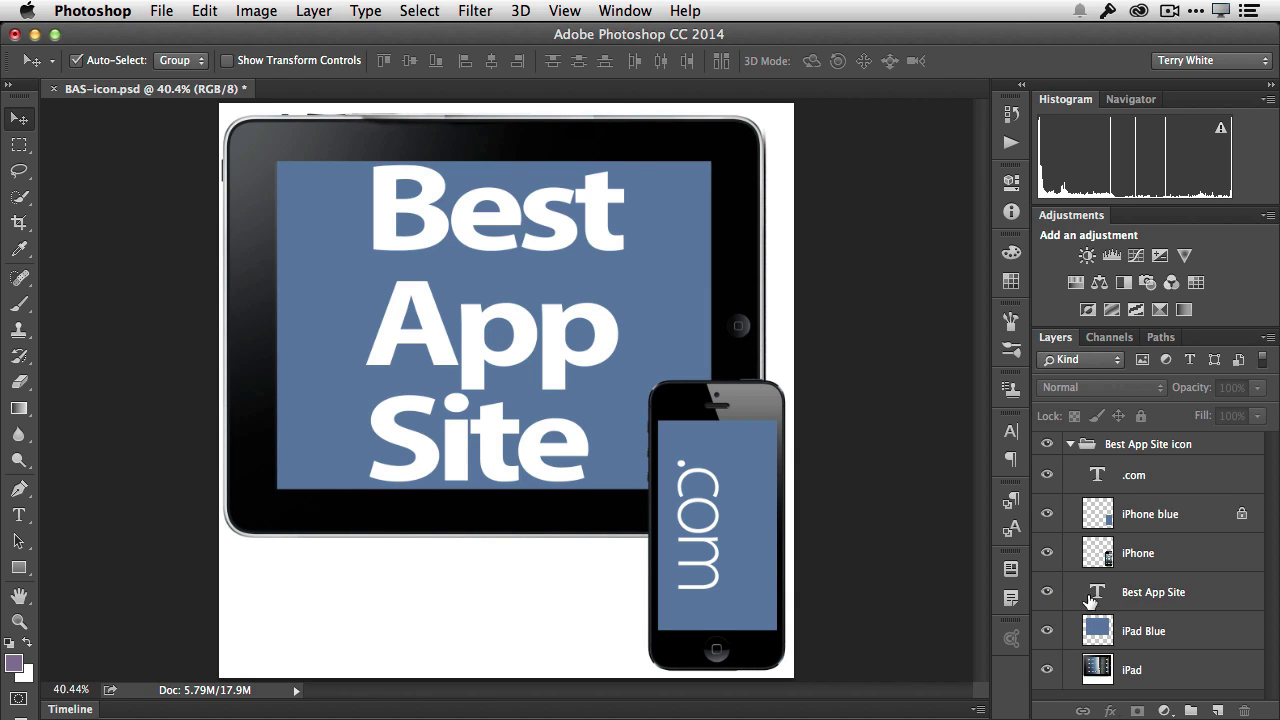
{"action": "left_click", "coordinate": [1047, 553]}
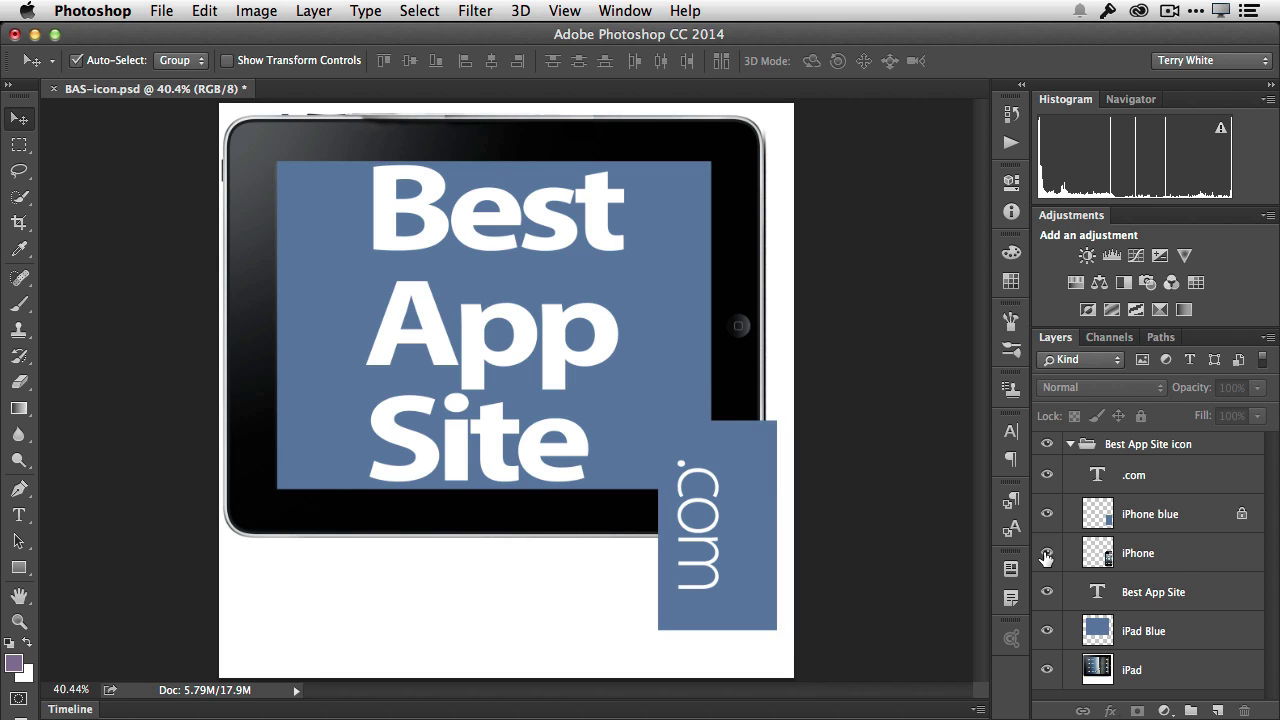
{"action": "left_click", "coordinate": [1046, 556]}
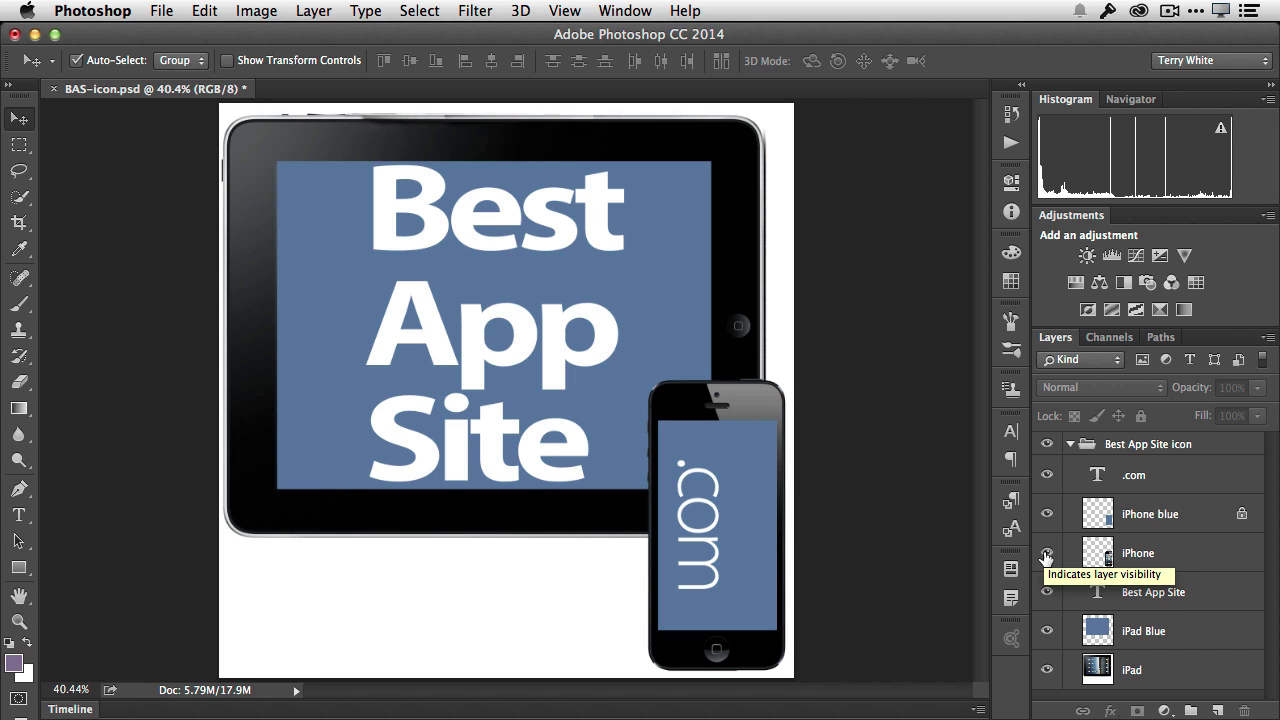
{"action": "left_click", "coordinate": [1047, 670]}
{"action": "left_click", "coordinate": [1047, 672]}
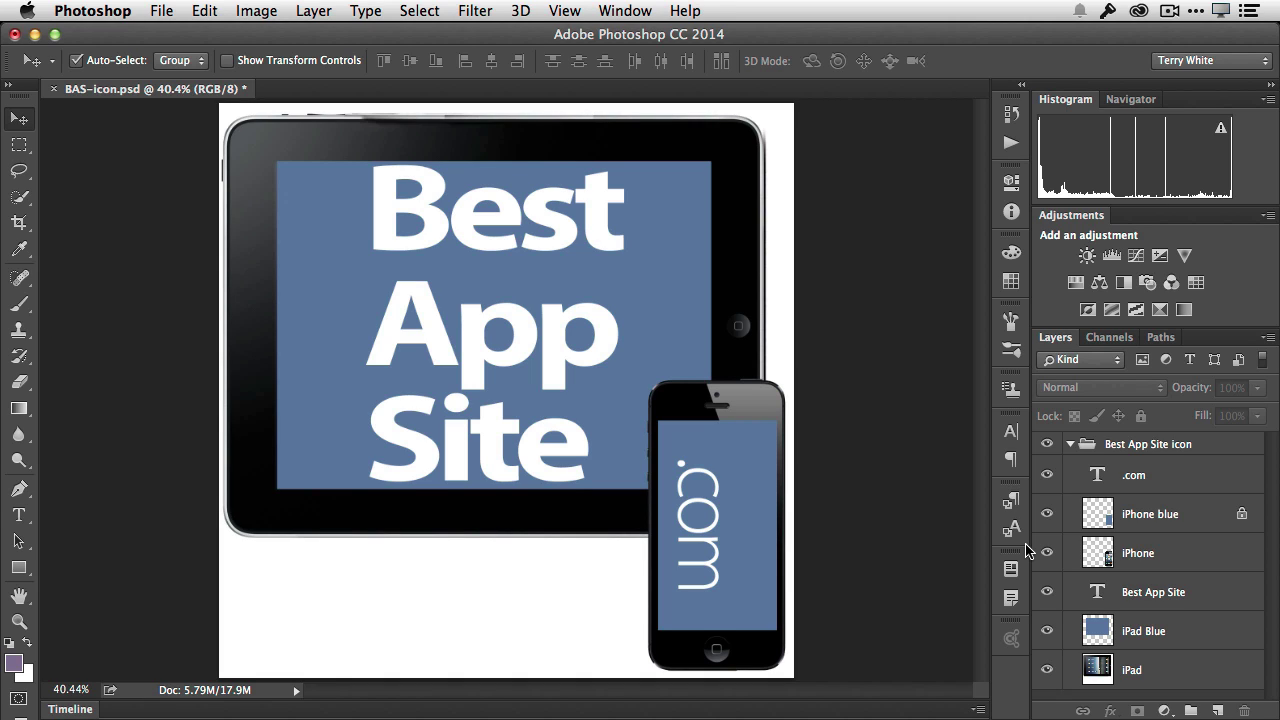
Step: Rename the Best App Site icon layer group to "152x152 apple-touch-icon.png24"
{"action": "double_click", "coordinate": [1149, 448]}
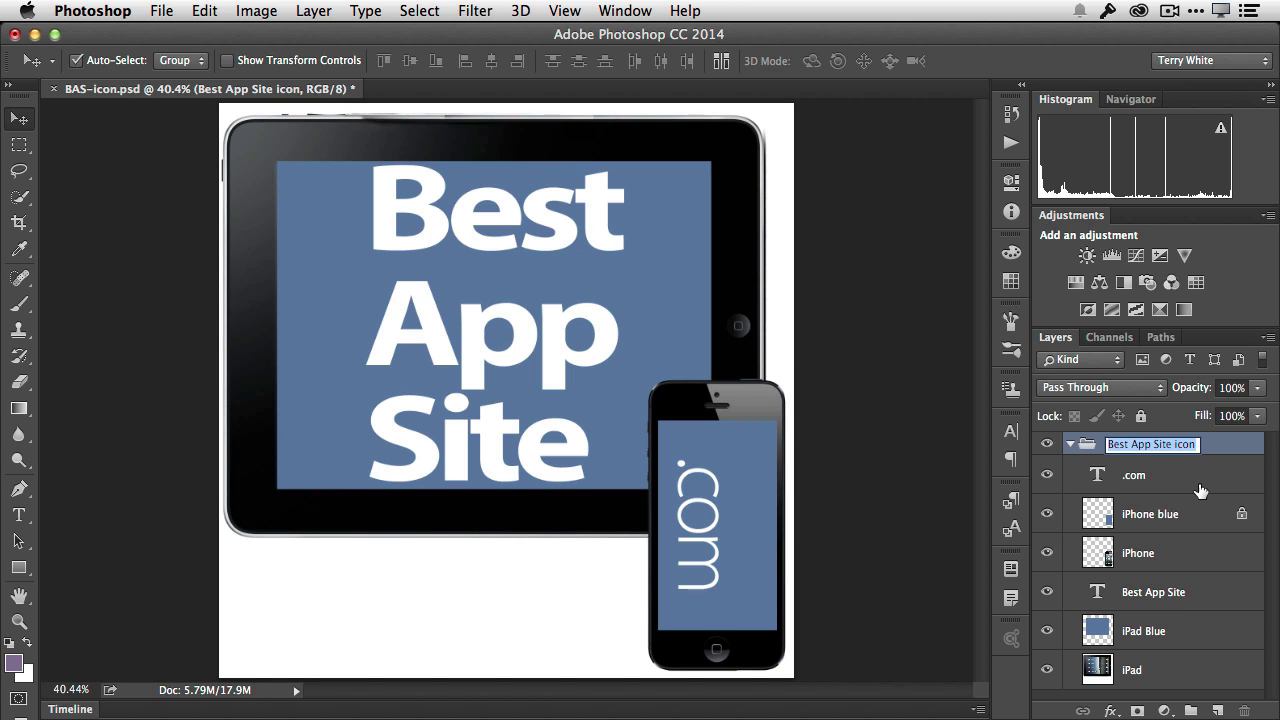
{"action": "type", "text": "152x"}
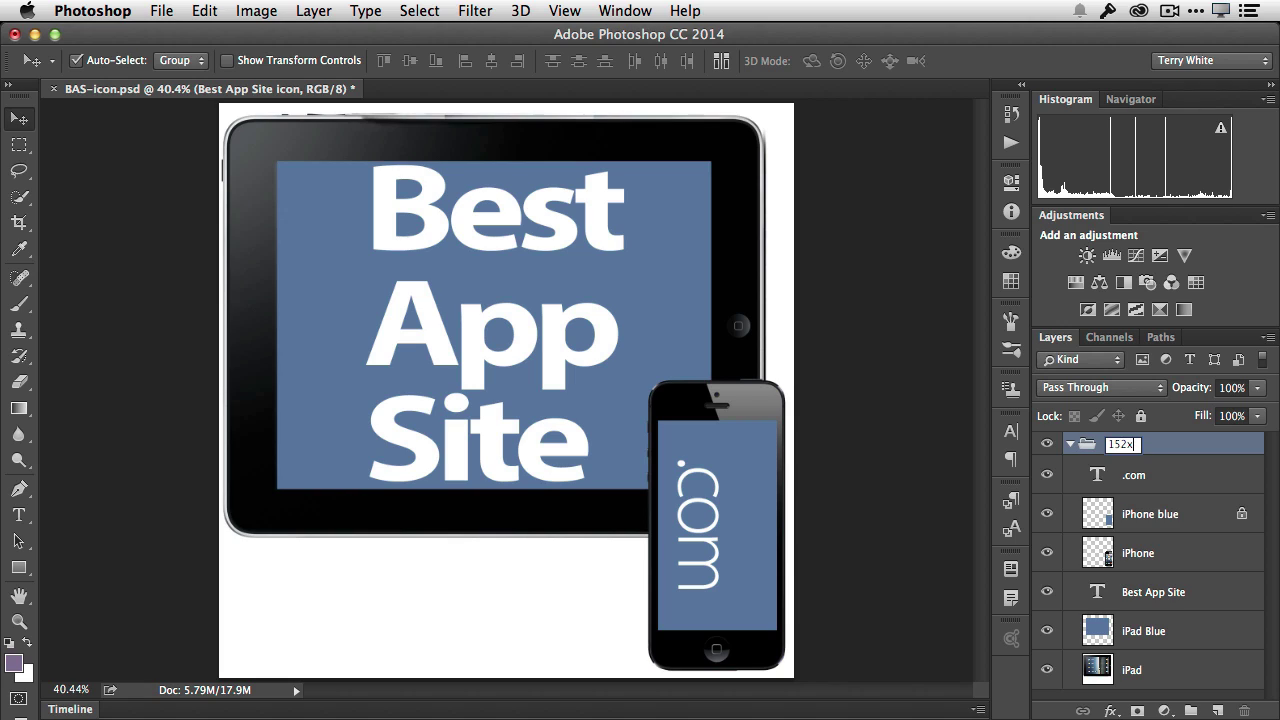
{"action": "type", "text": "152 apple-touch"}
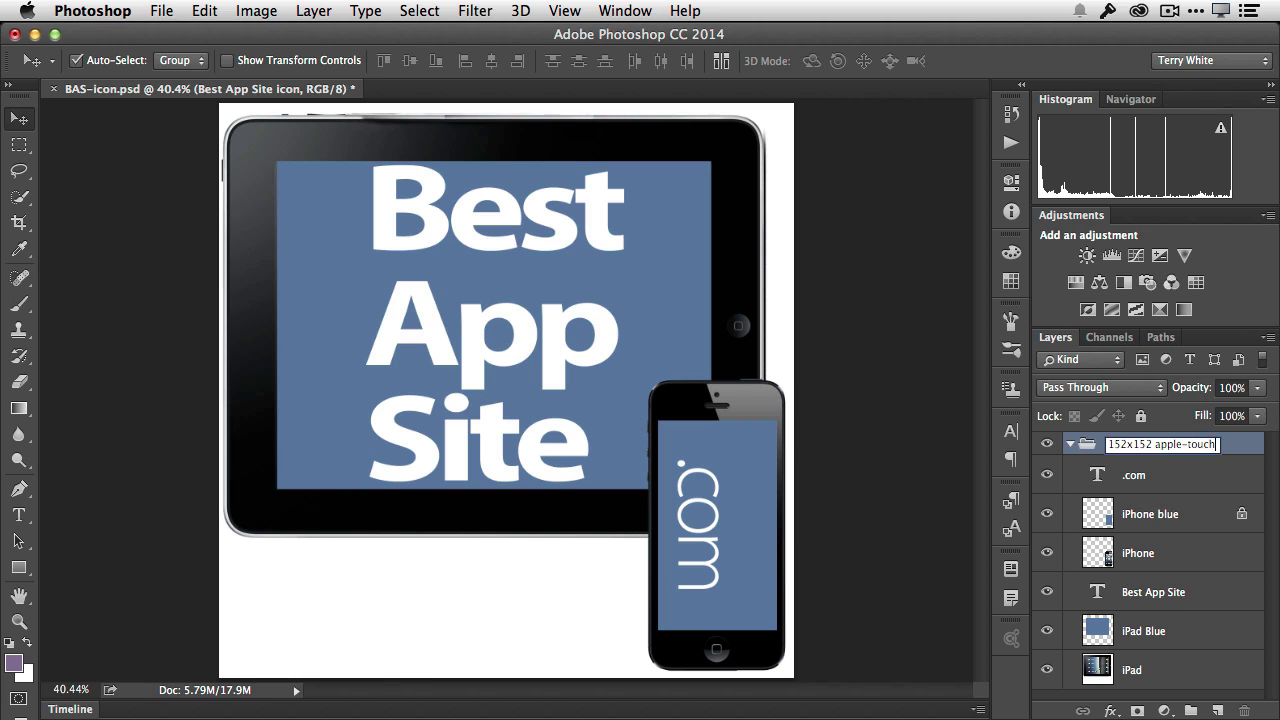
{"action": "type", "text": "-icon.png"}
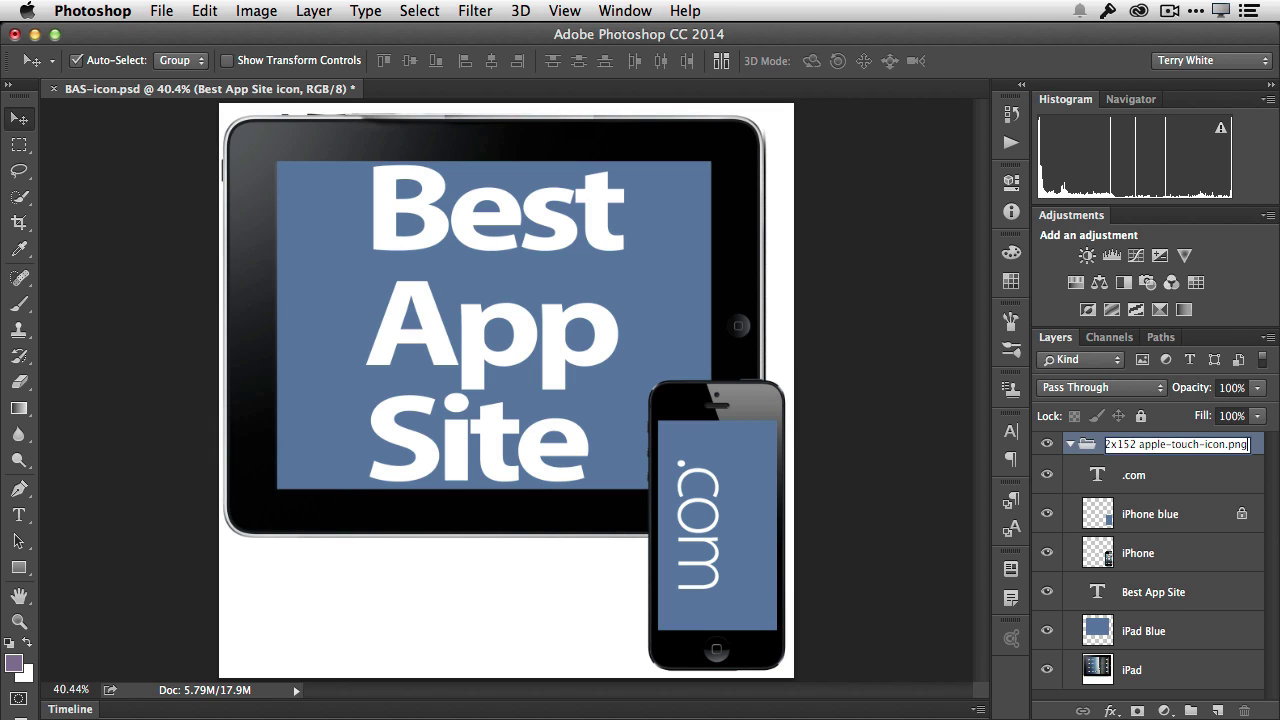
{"action": "type", "text": "24"}
{"action": "key", "text": "Return"}
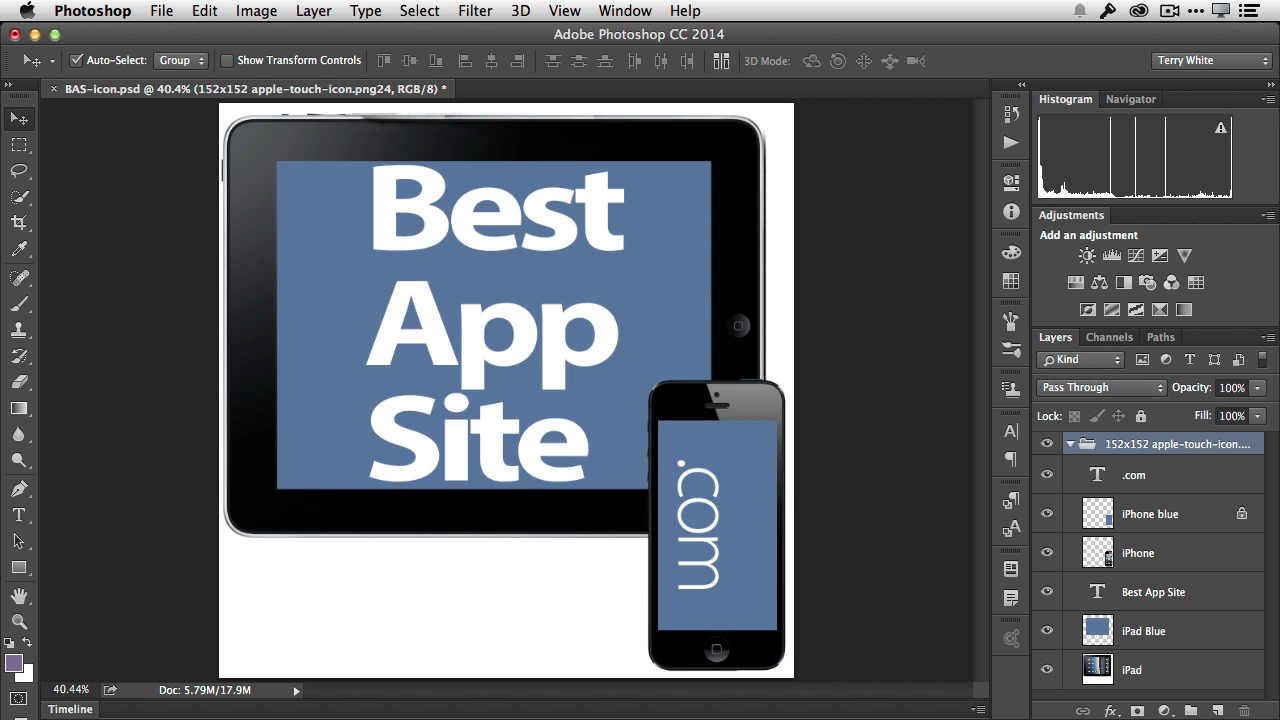
Step: Switch to Finder, expand the BAS-icon-assets folder and preview apple-touch-icon.png, and return to Photoshop
{"action": "key", "text": "super+Tab"}
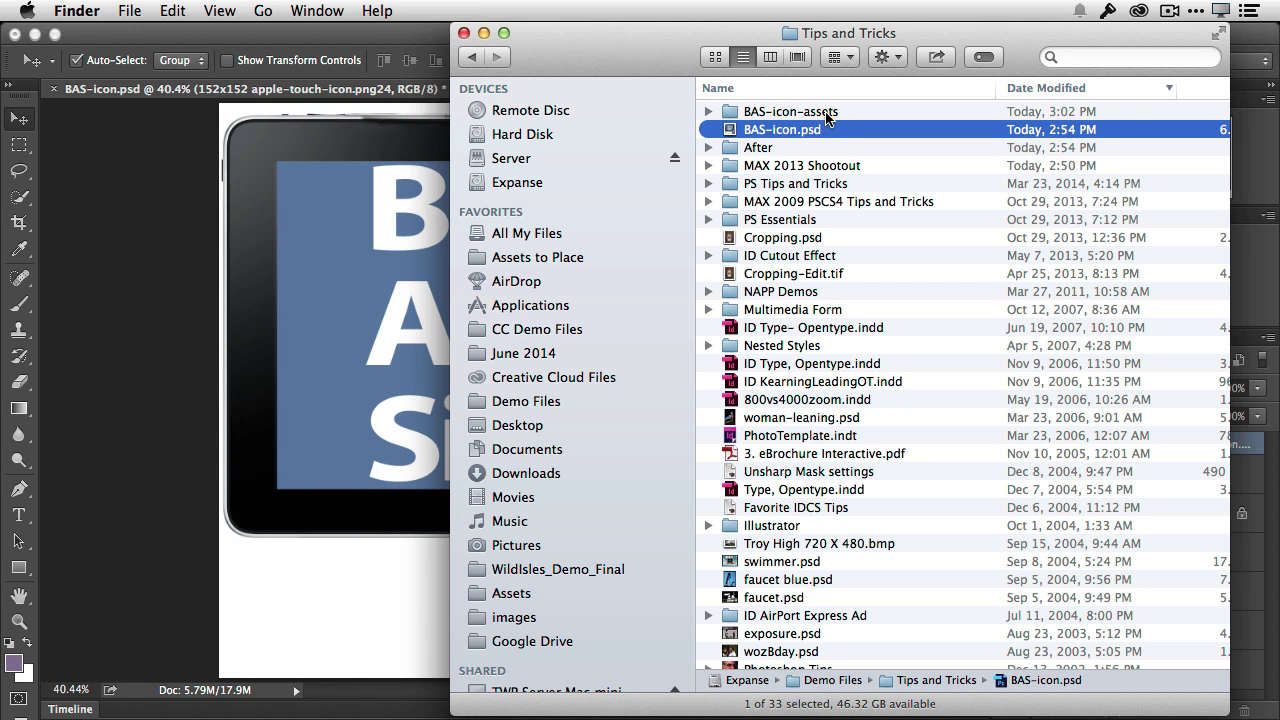
{"action": "left_click", "coordinate": [708, 112]}
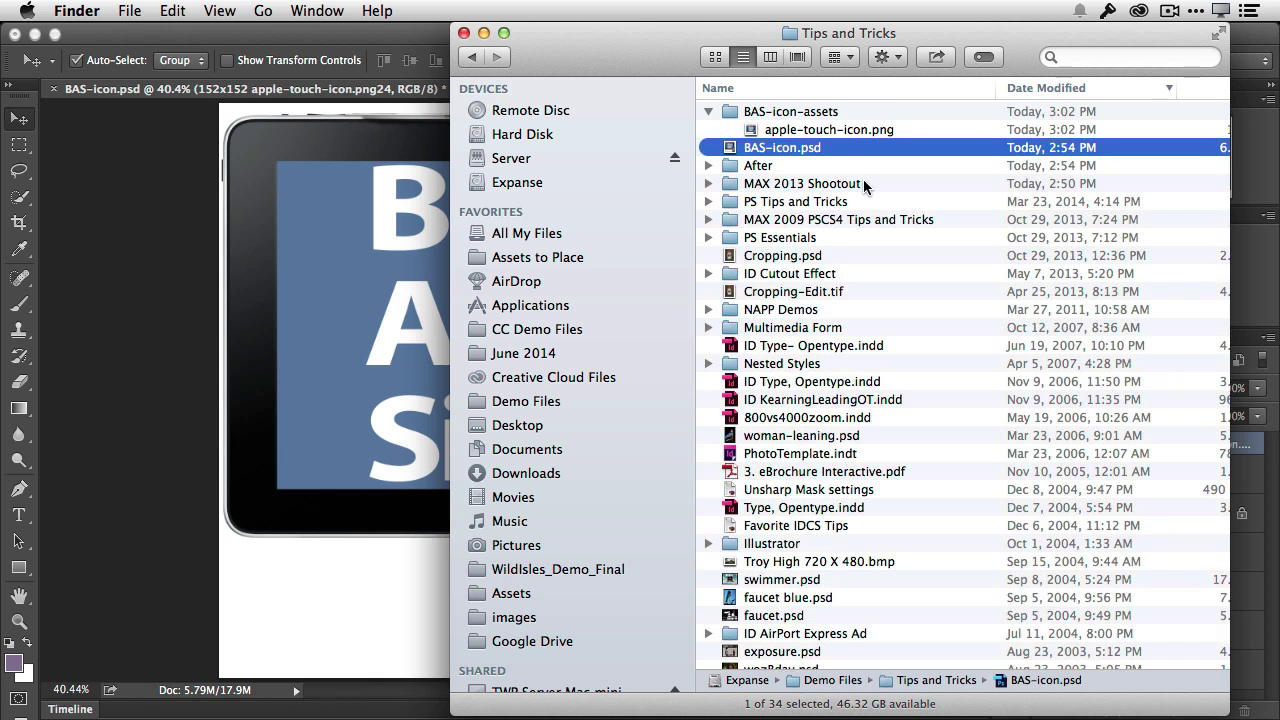
{"action": "left_click", "coordinate": [835, 130]}
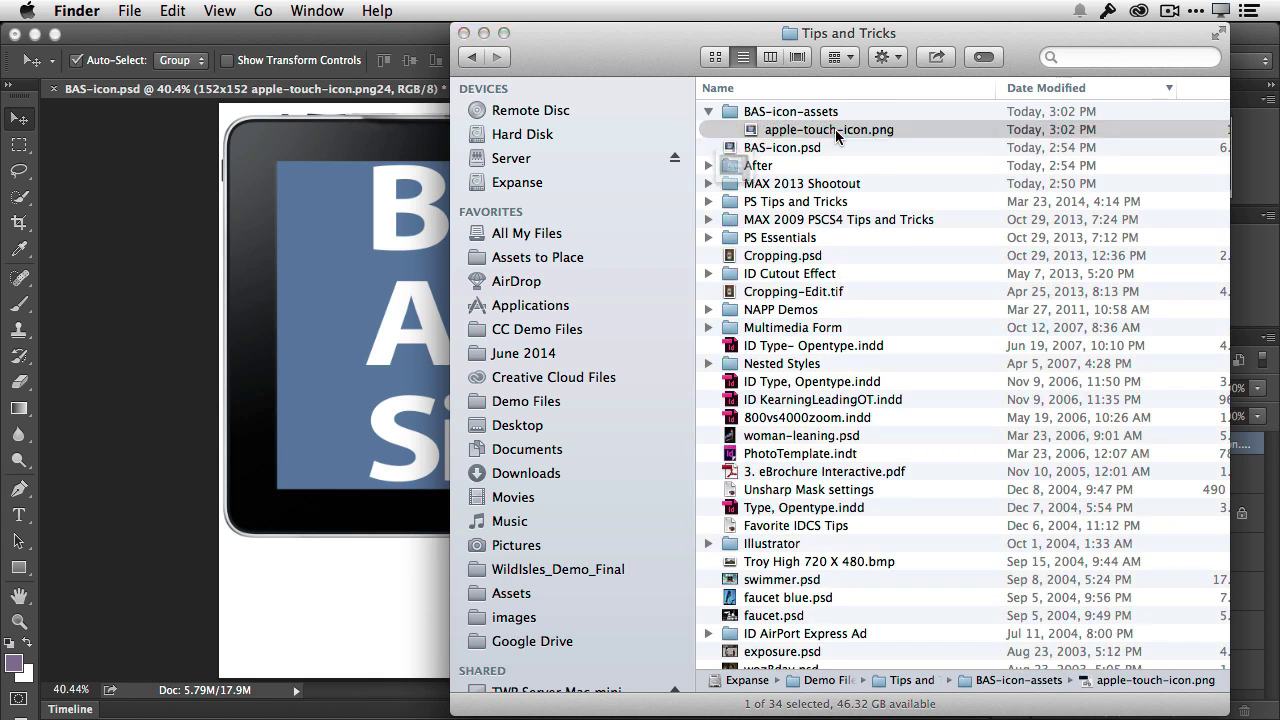
{"action": "key", "text": "space"}
{"action": "key", "text": "space"}
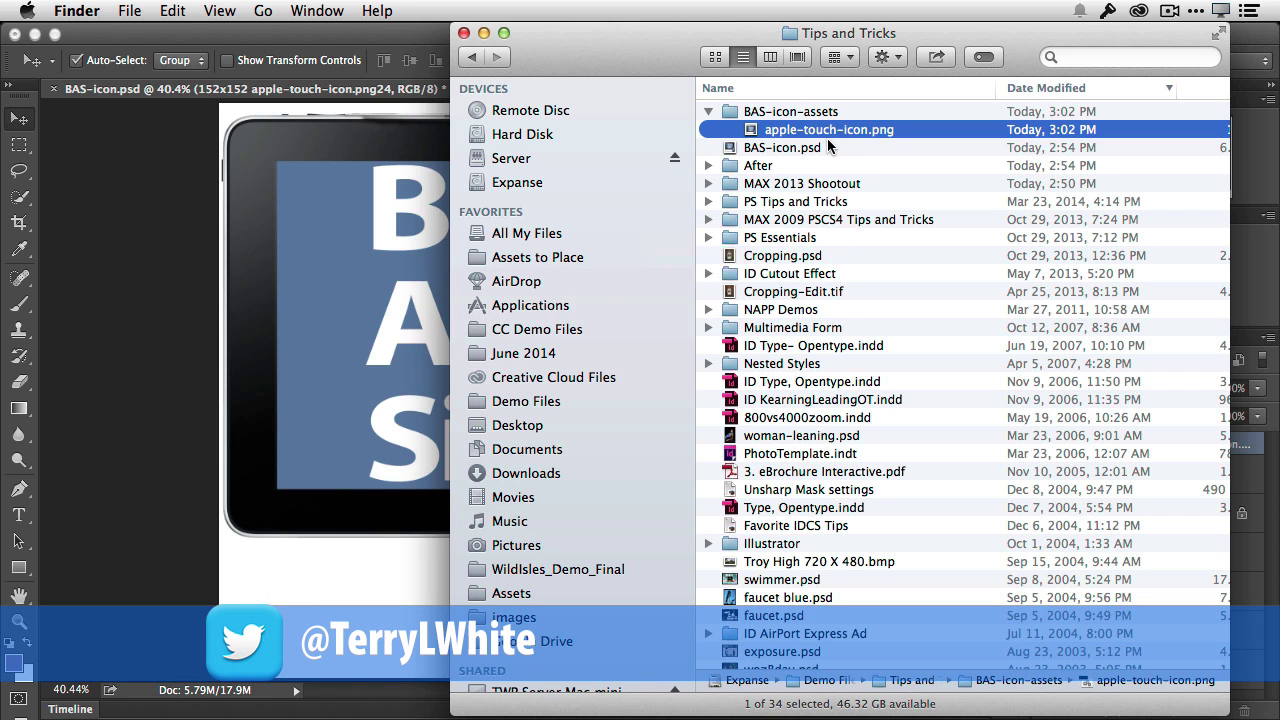
{"action": "left_click", "coordinate": [218, 130]}
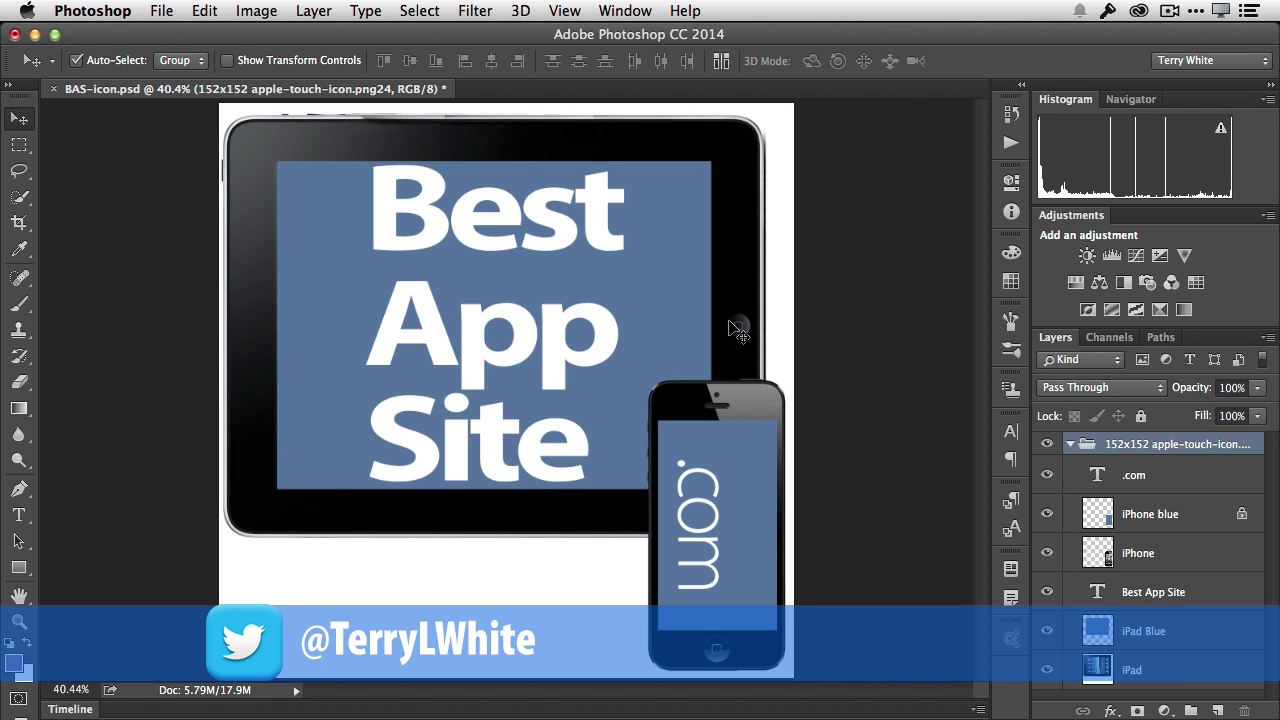
Step: Append ", 120x120 apple-touch-icon-120x120.png24" to the layer group's name and switch to Finder to view the generated assets
{"action": "double_click", "coordinate": [1198, 446]}
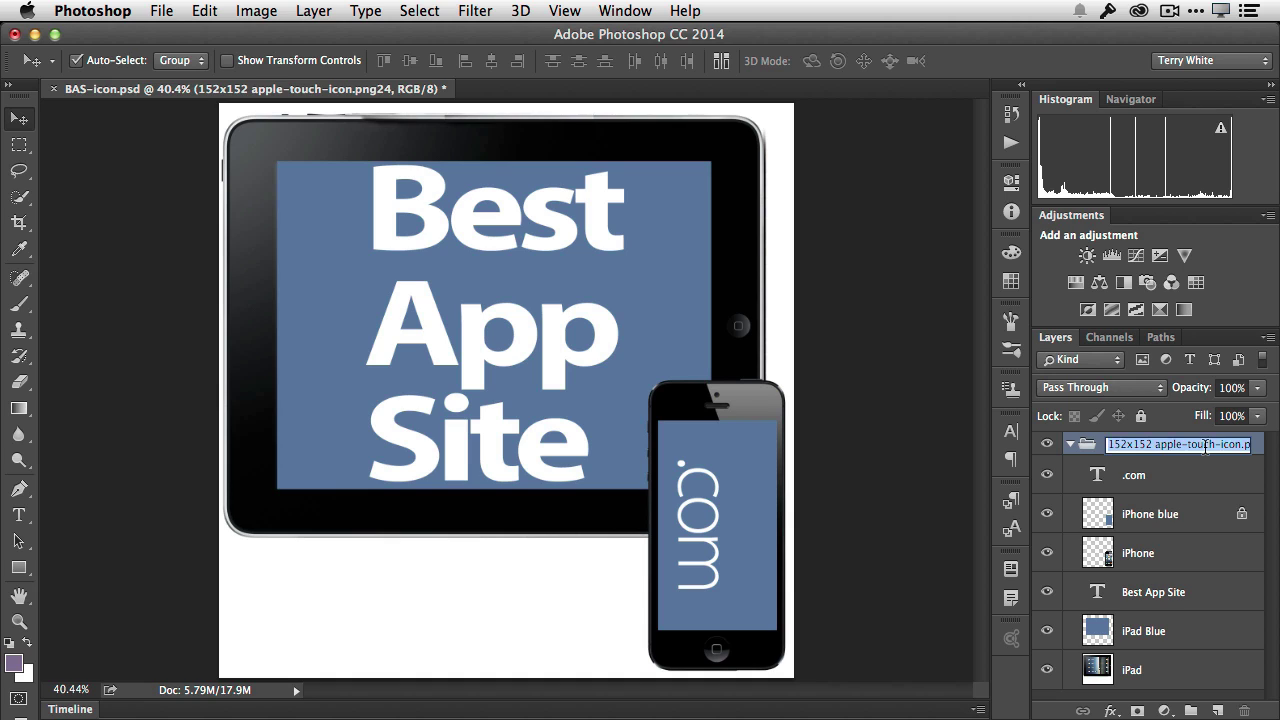
{"action": "key", "text": "Right"}
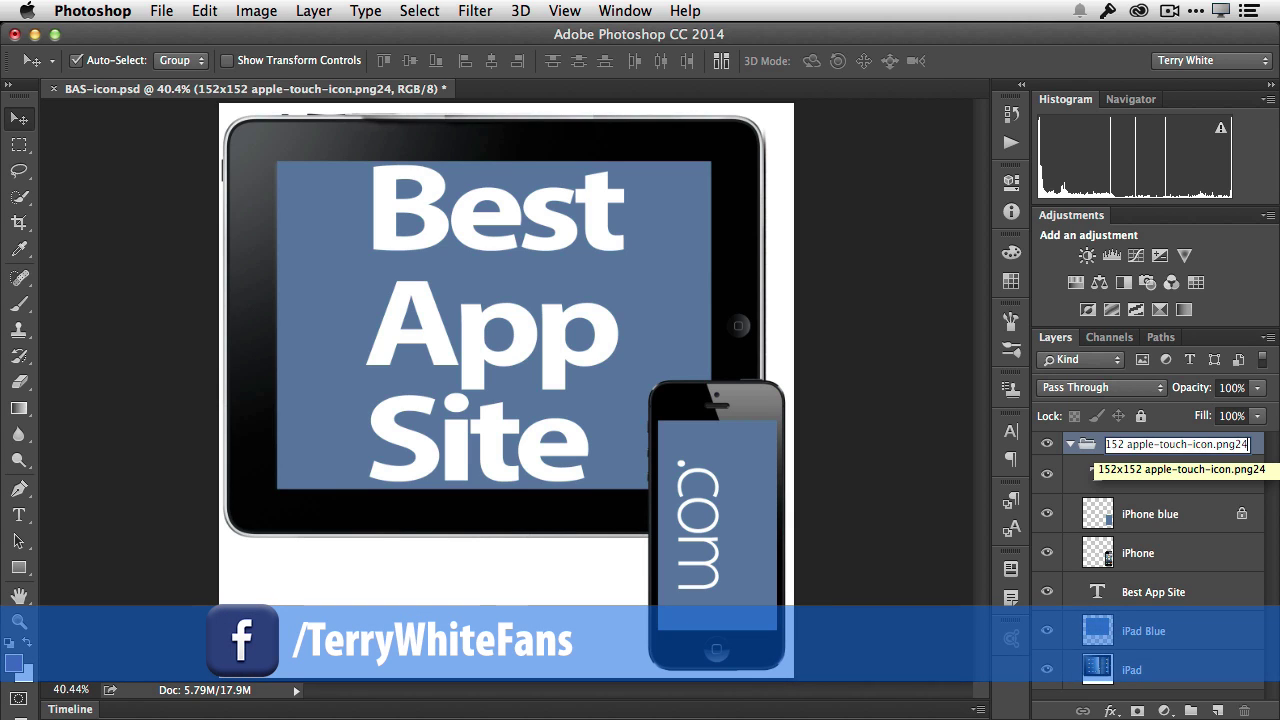
{"action": "type", "text": "."}
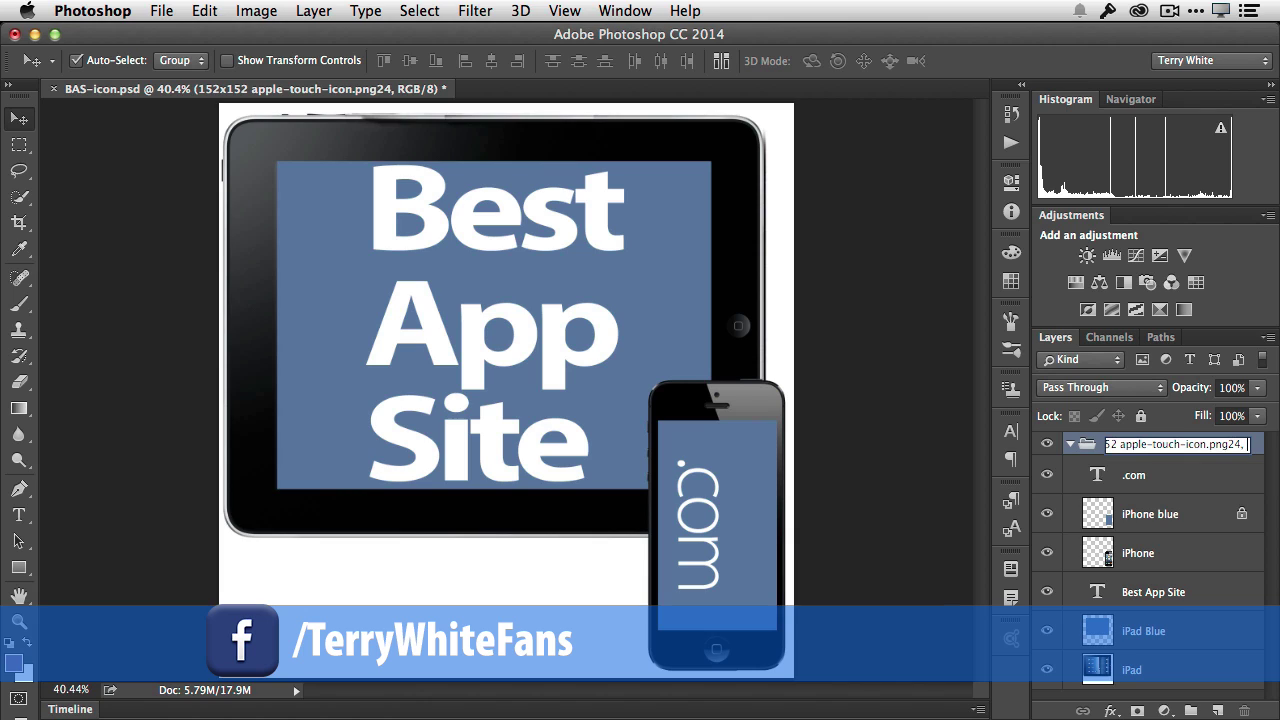
{"action": "type", "text": " 120x120 a"}
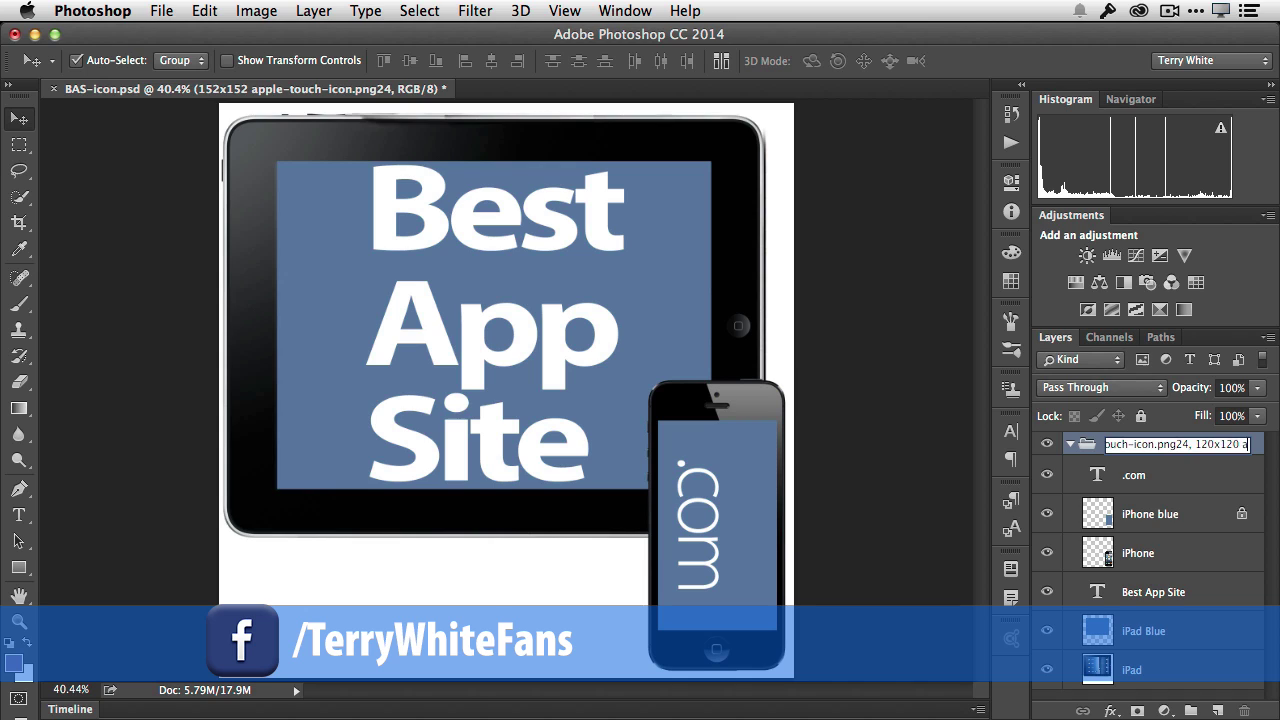
{"action": "type", "text": "pple-touch-icon"}
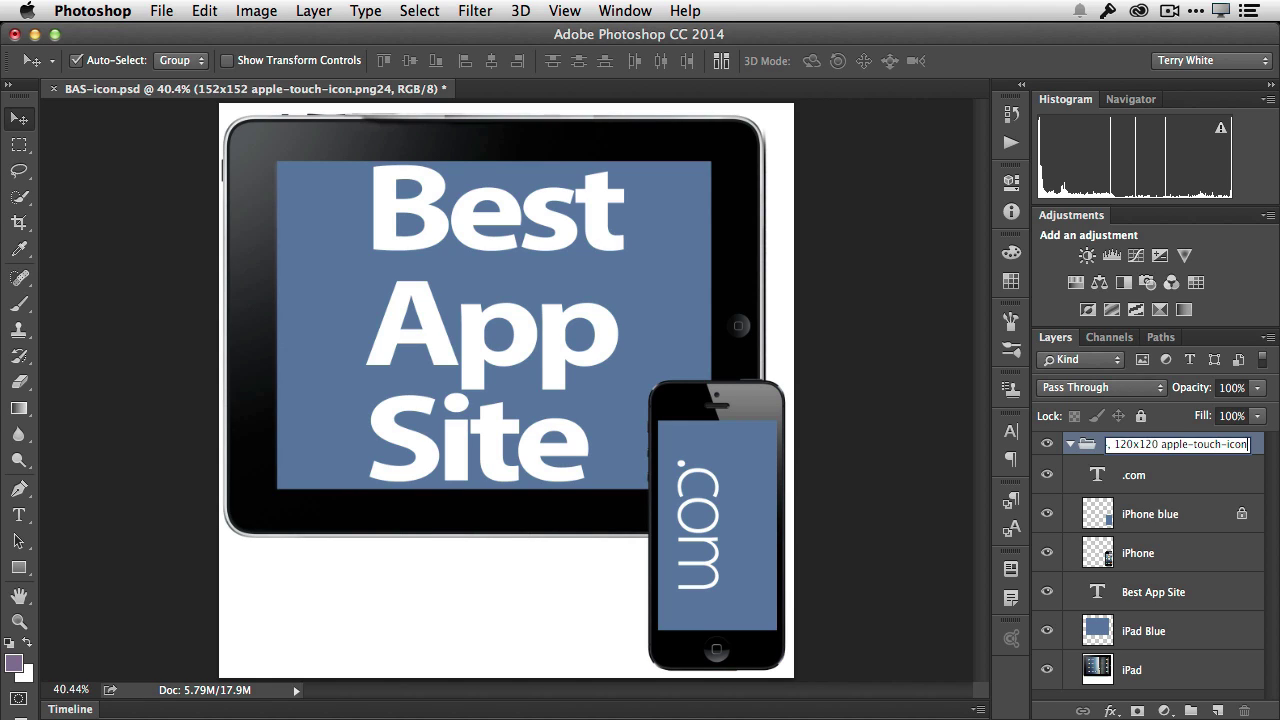
{"action": "type", "text": "-"}
{"action": "type", "text": "120"}
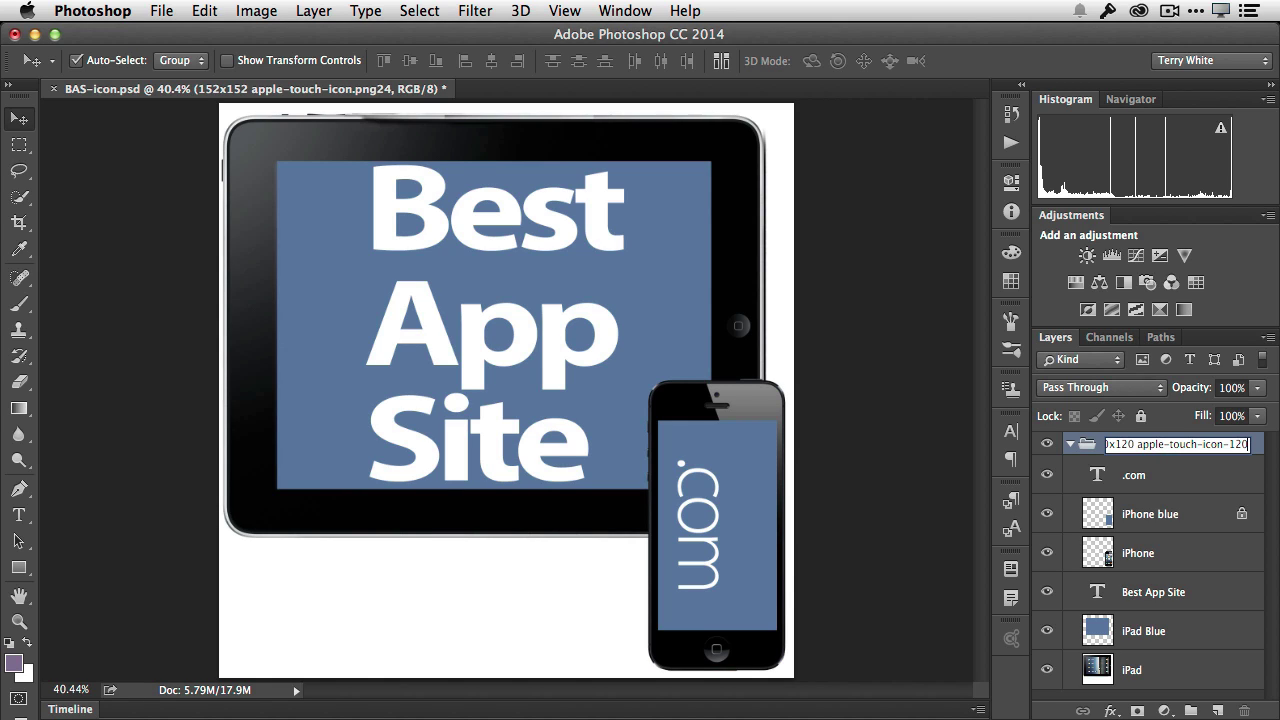
{"action": "type", "text": "x120.png24"}
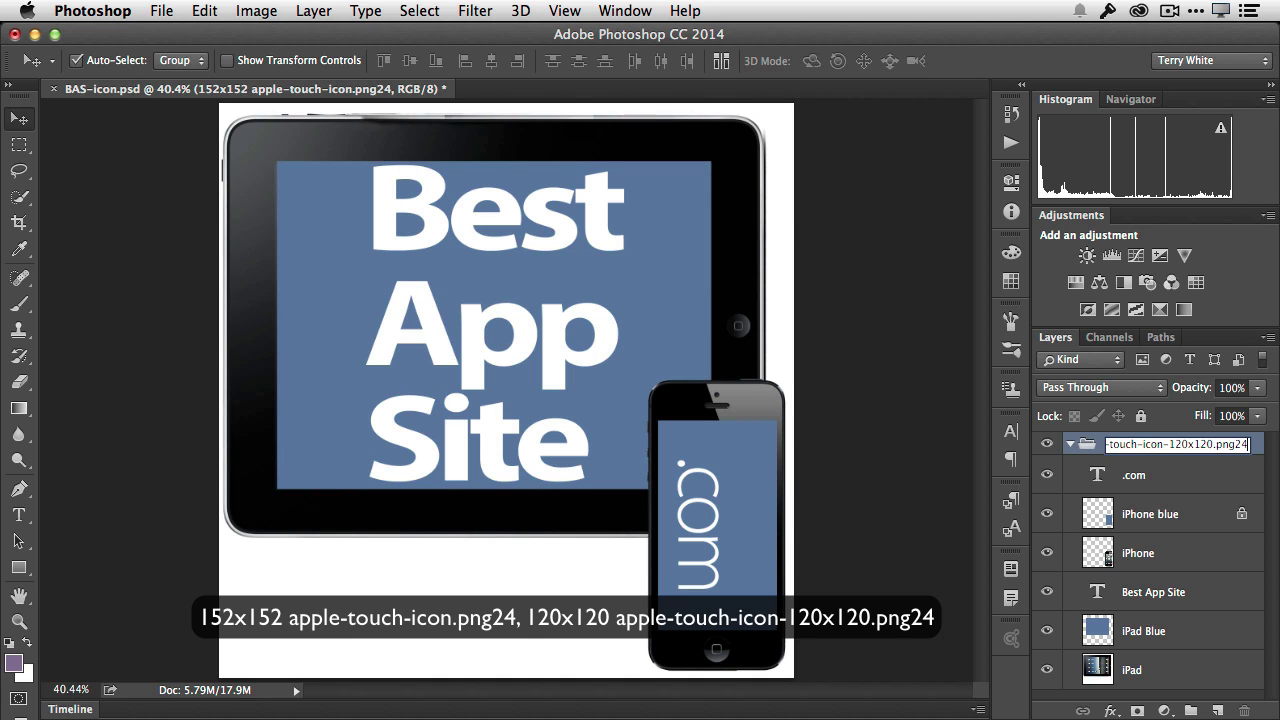
{"action": "key", "text": "Return"}
{"action": "key", "text": "super+Tab"}
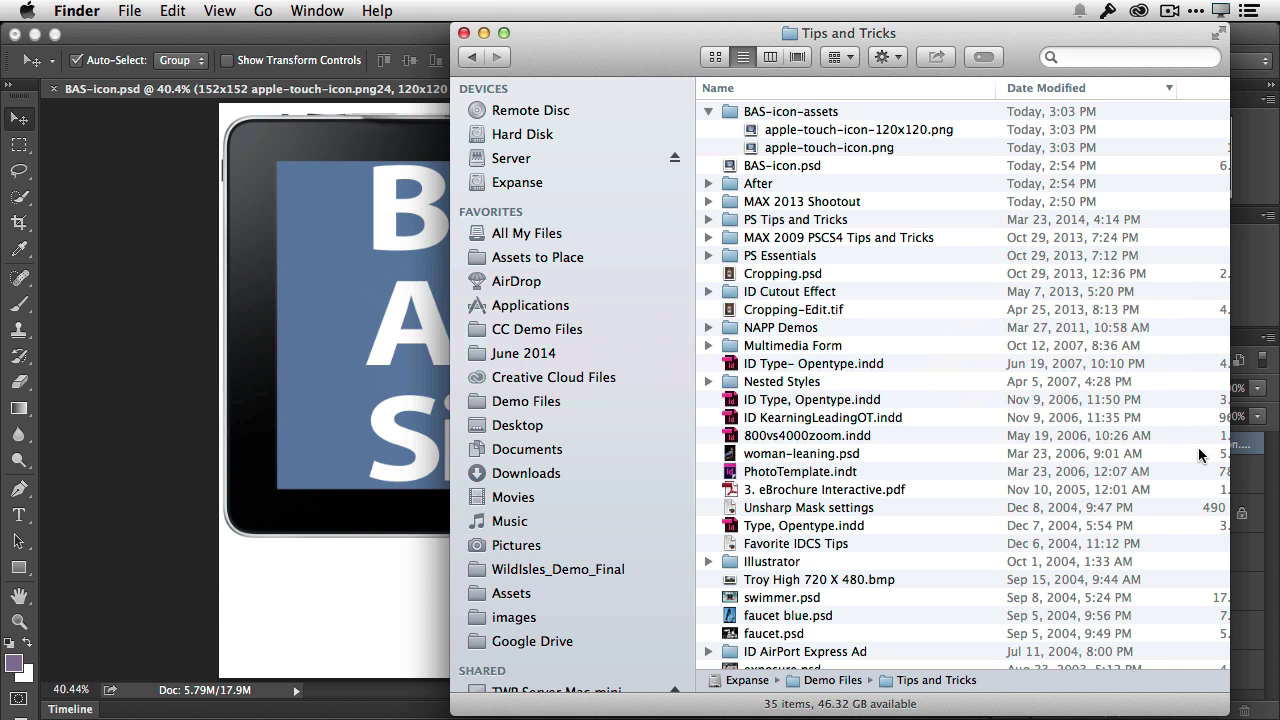
Step: Preview apple-touch-icon.png and apple-touch-icon-120x120.png alternately in the BAS-icon-assets folder to compare their sizes
{"action": "left_click", "coordinate": [848, 150]}
{"action": "key", "text": "space"}
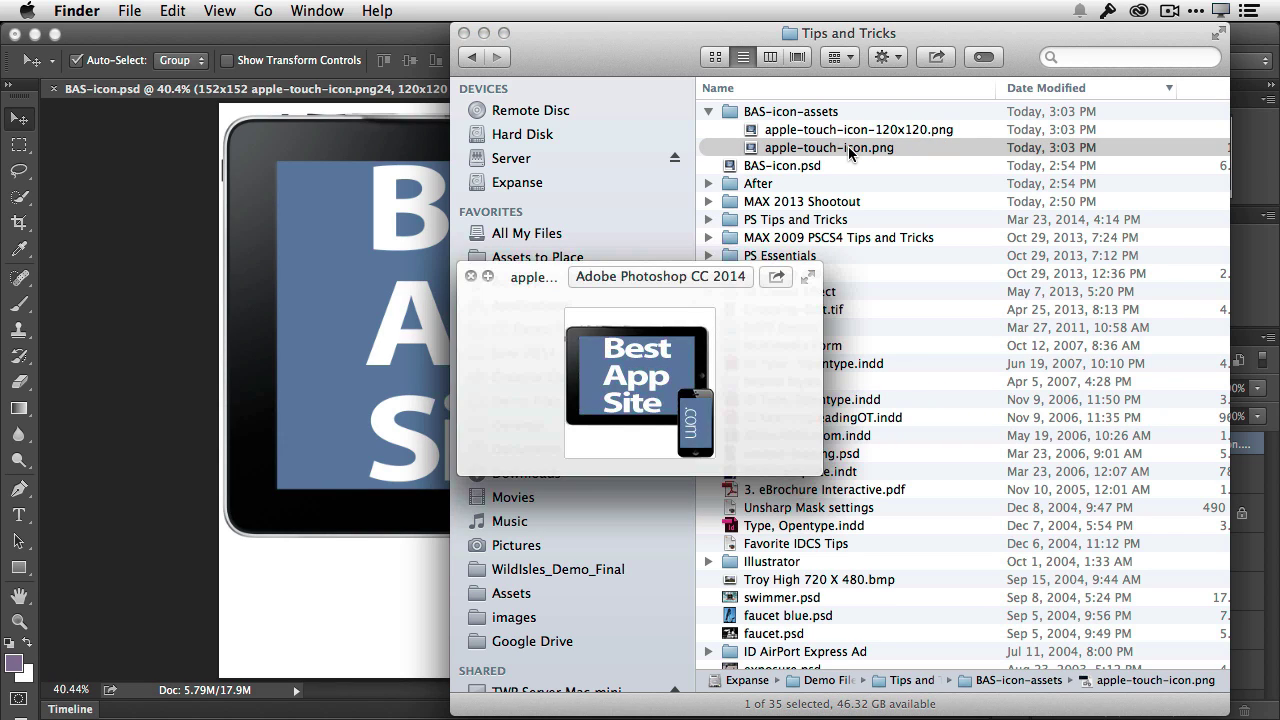
{"action": "key", "text": "Up"}
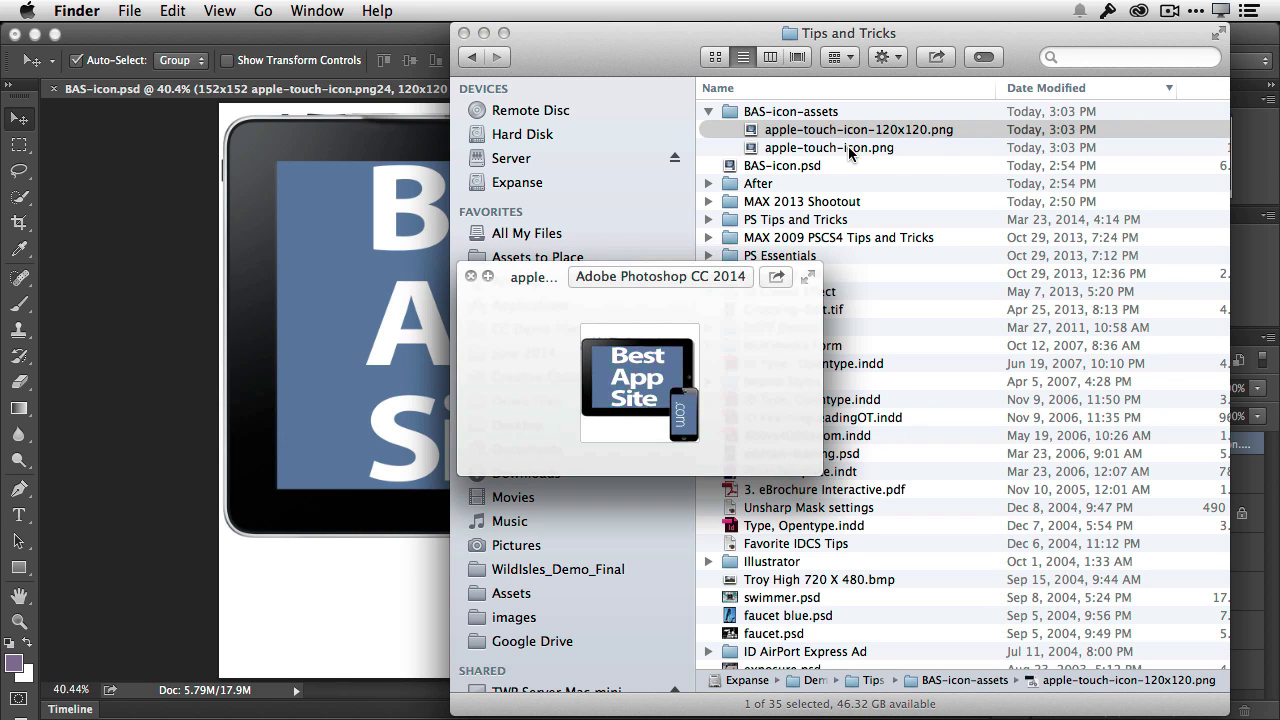
{"action": "key", "text": "Down"}
{"action": "key", "text": "Up"}
{"action": "key", "text": "Down"}
{"action": "key", "text": "Up"}
{"action": "key", "text": "Down"}
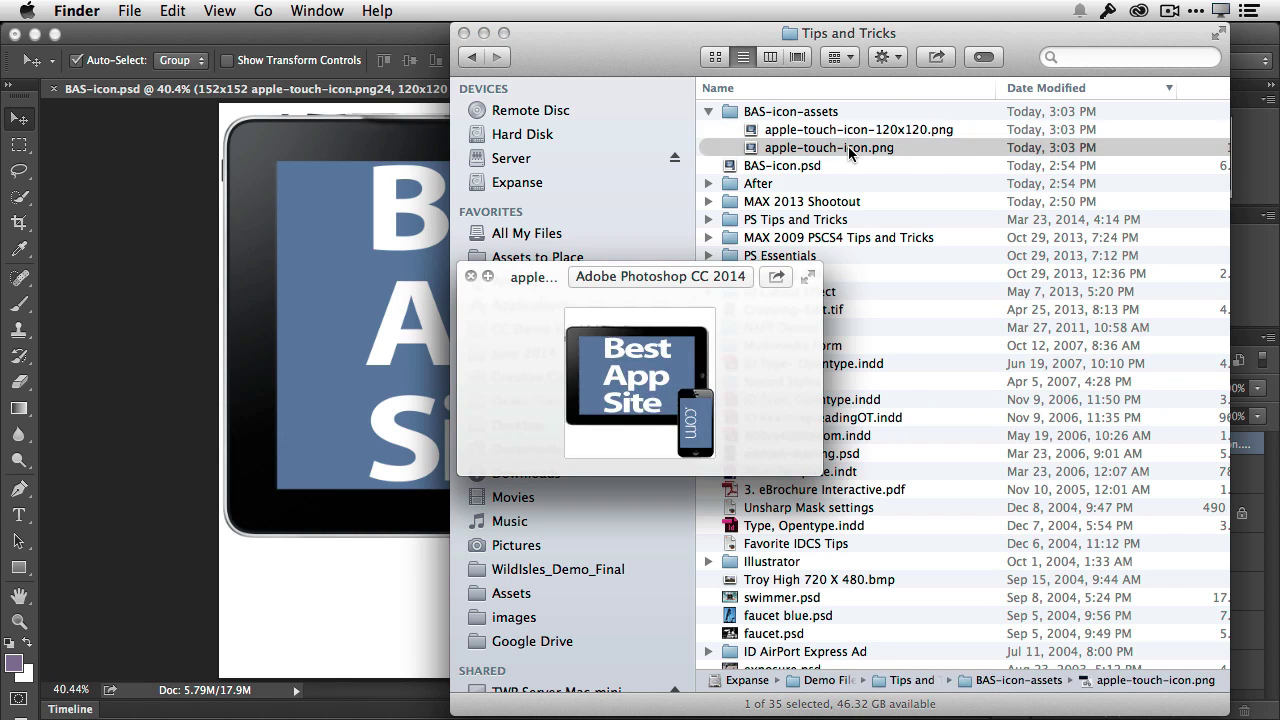
{"action": "key", "text": "Up"}
{"action": "key", "text": "Down"}
{"action": "key", "text": "Up"}
{"action": "key", "text": "space"}
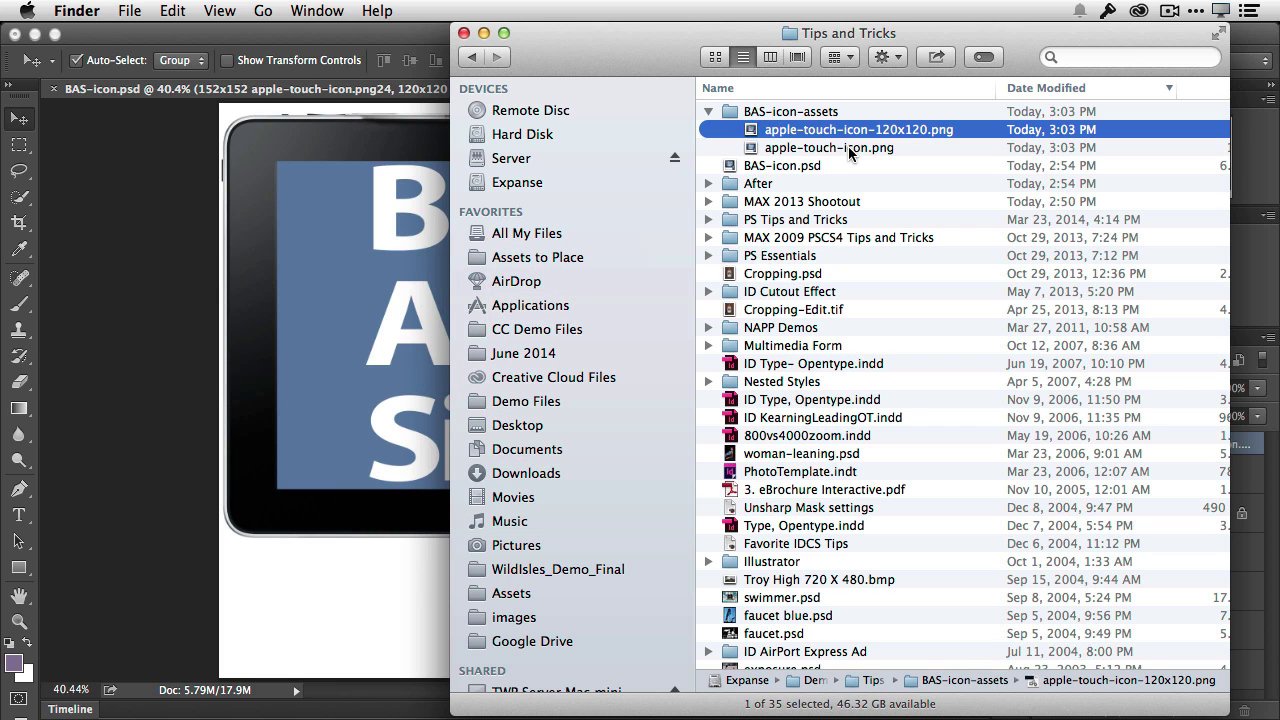
Step: Return to Photoshop and append ", 76x76 apple-touch-icon-76x76.png24" to the end of the icon layer group's name
{"action": "left_click", "coordinate": [197, 207]}
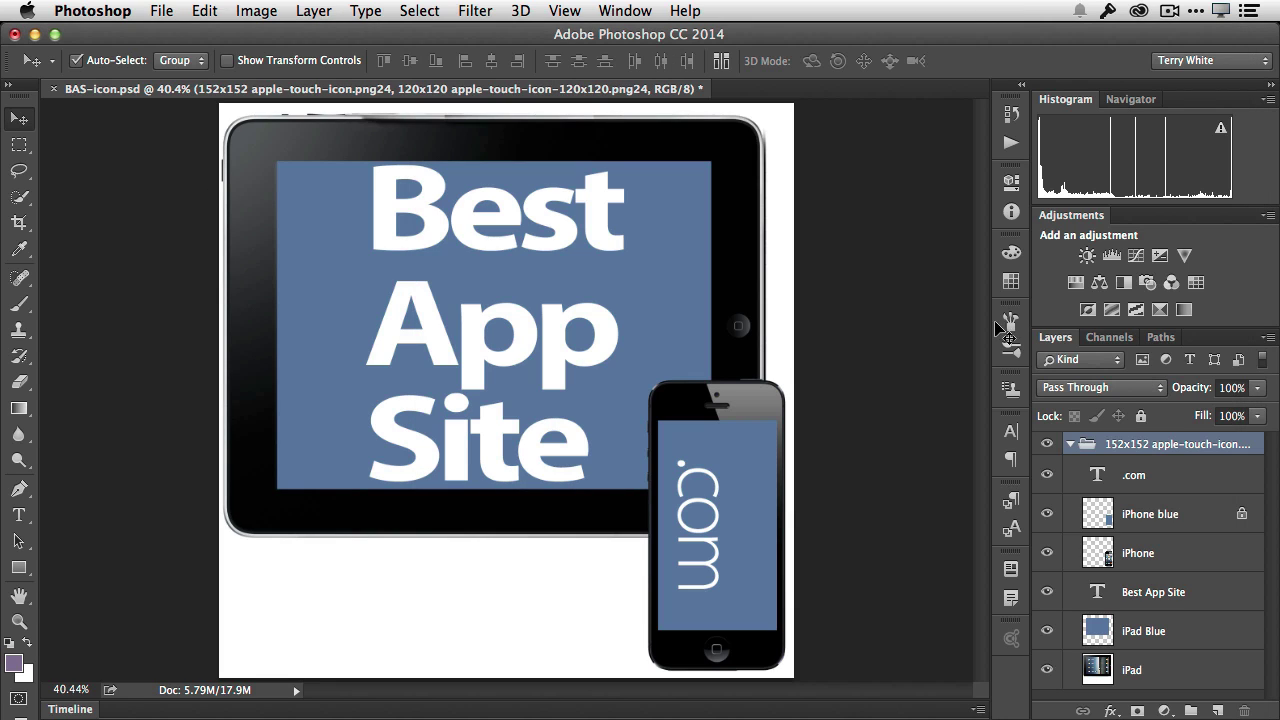
{"action": "double_click", "coordinate": [1214, 444]}
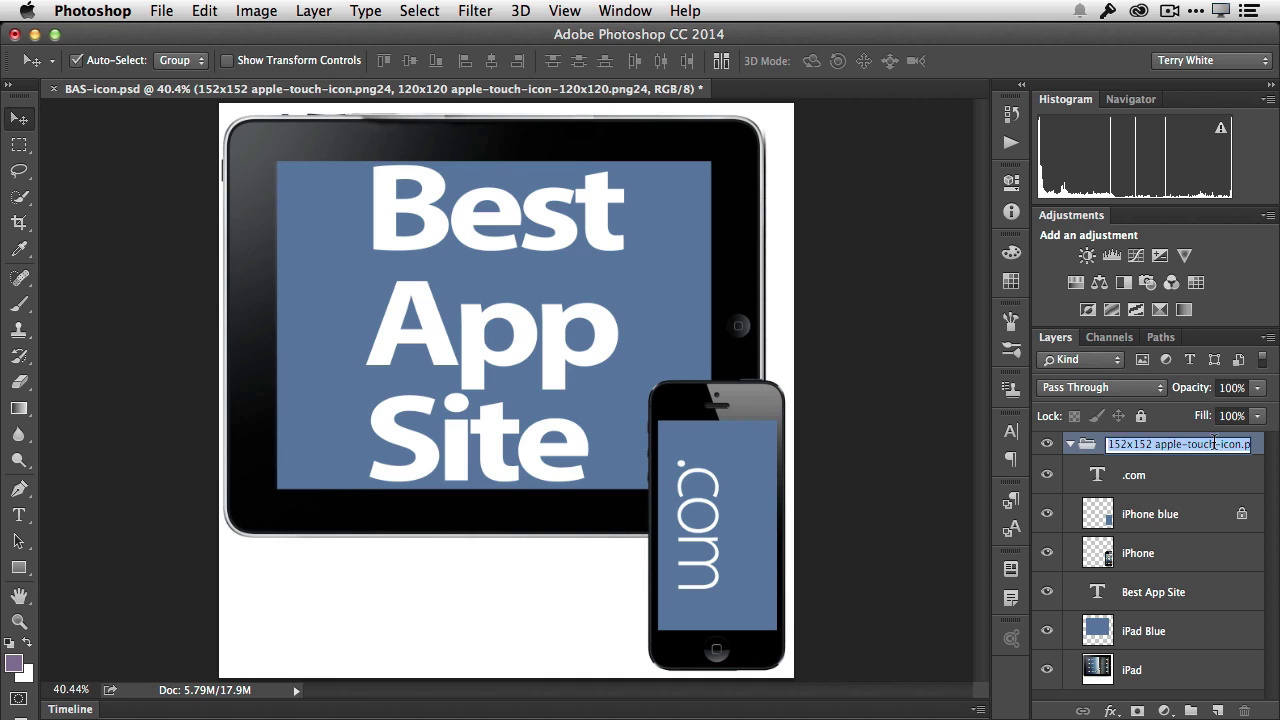
{"action": "key", "text": "Right"}
{"action": "type", "text": ","}
{"action": "type", "text": "120x120 apple-touch-icon-120x120.png24"}
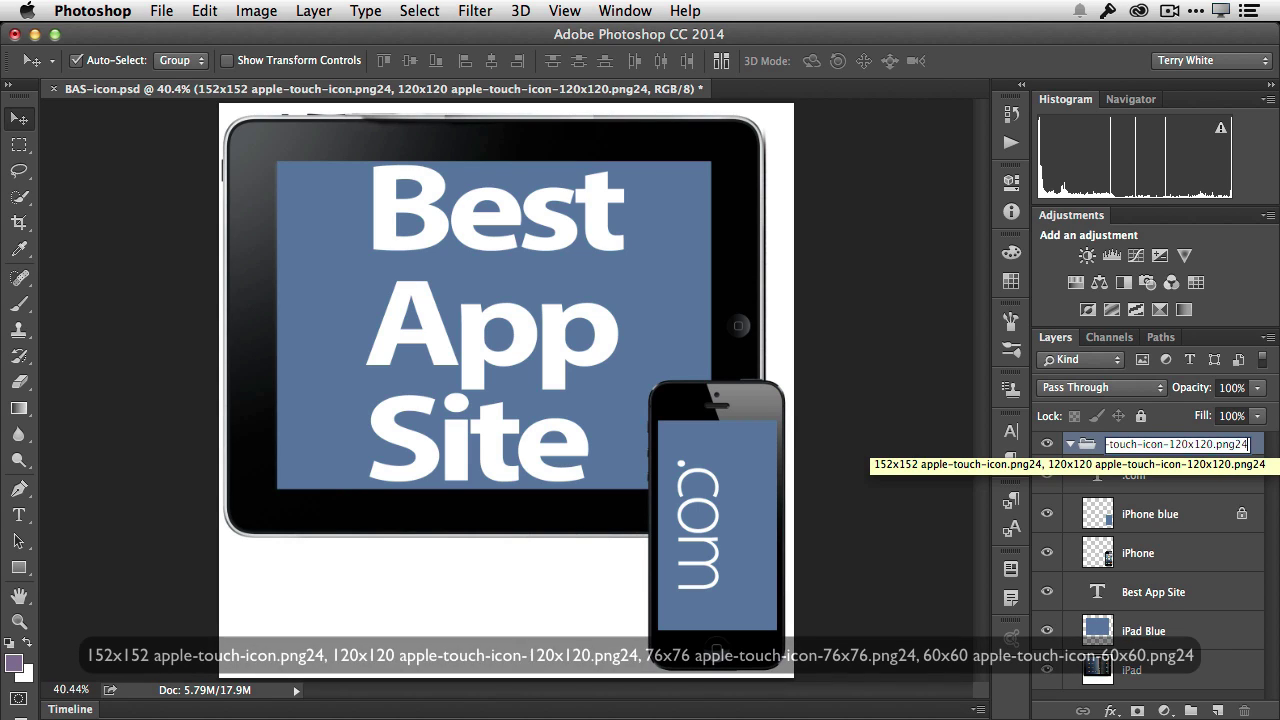
{"action": "type", "text": ", "}
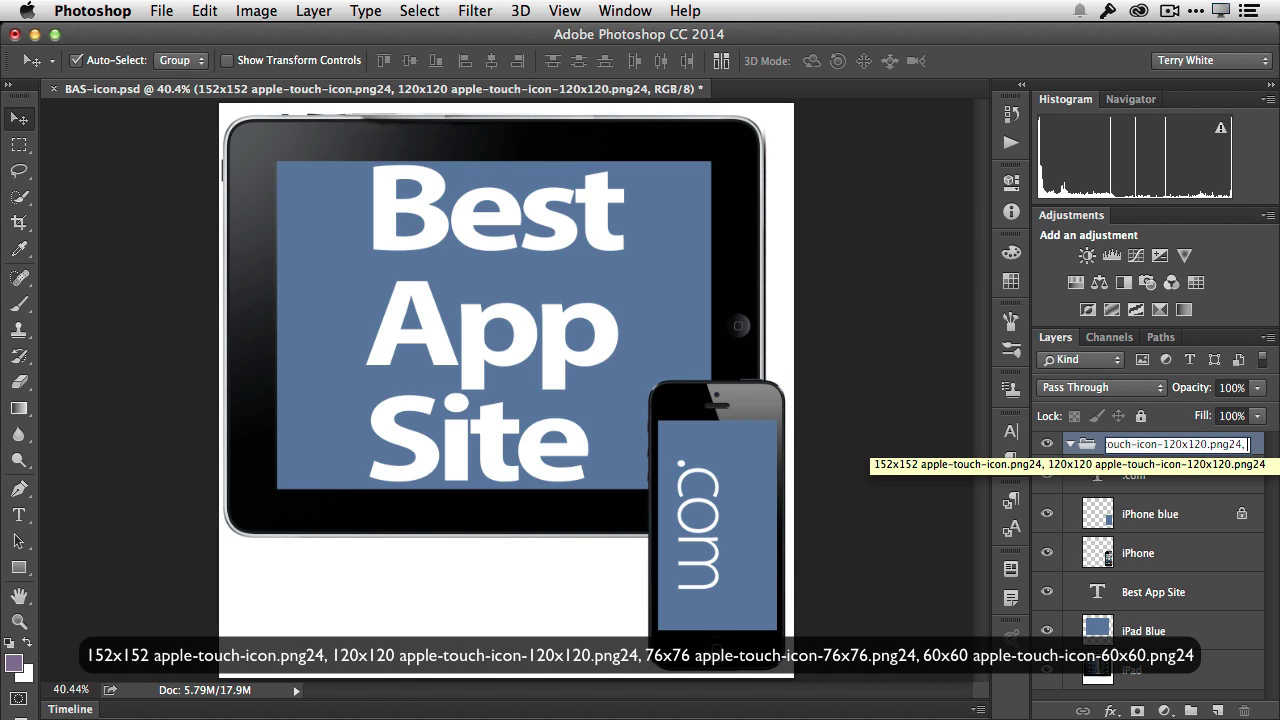
{"action": "type", "text": "76"}
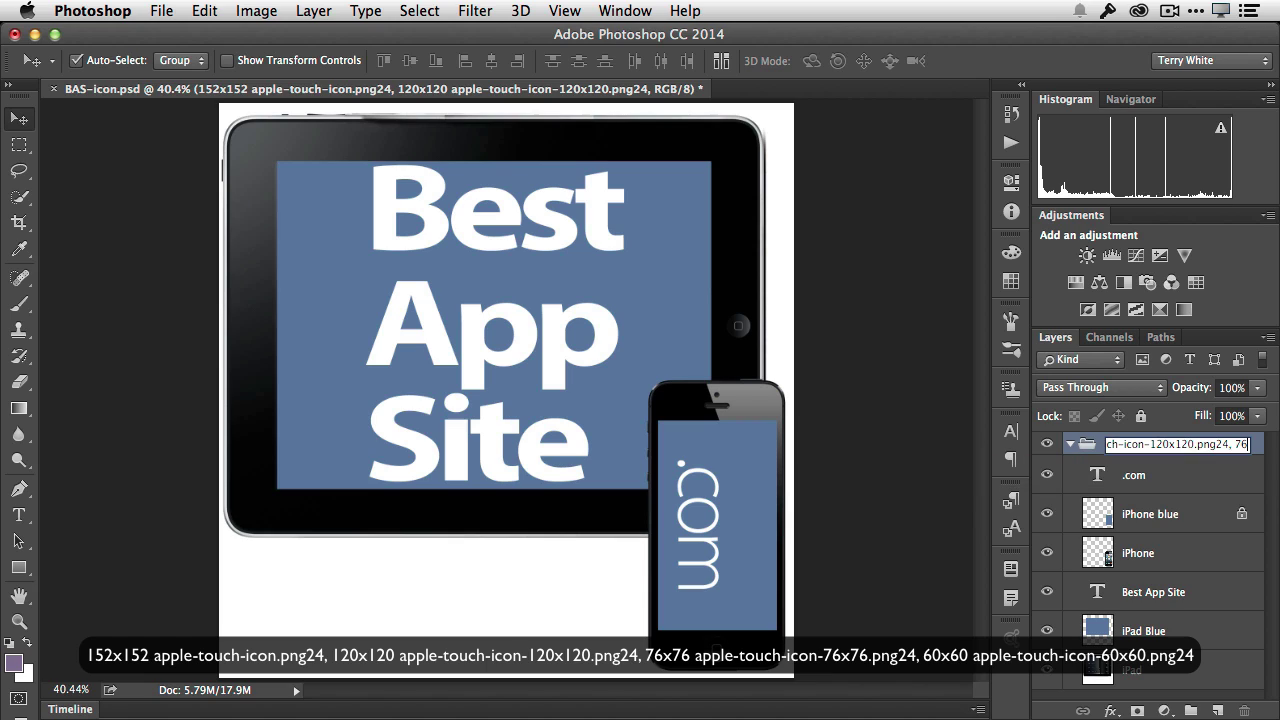
{"action": "type", "text": "x76 app"}
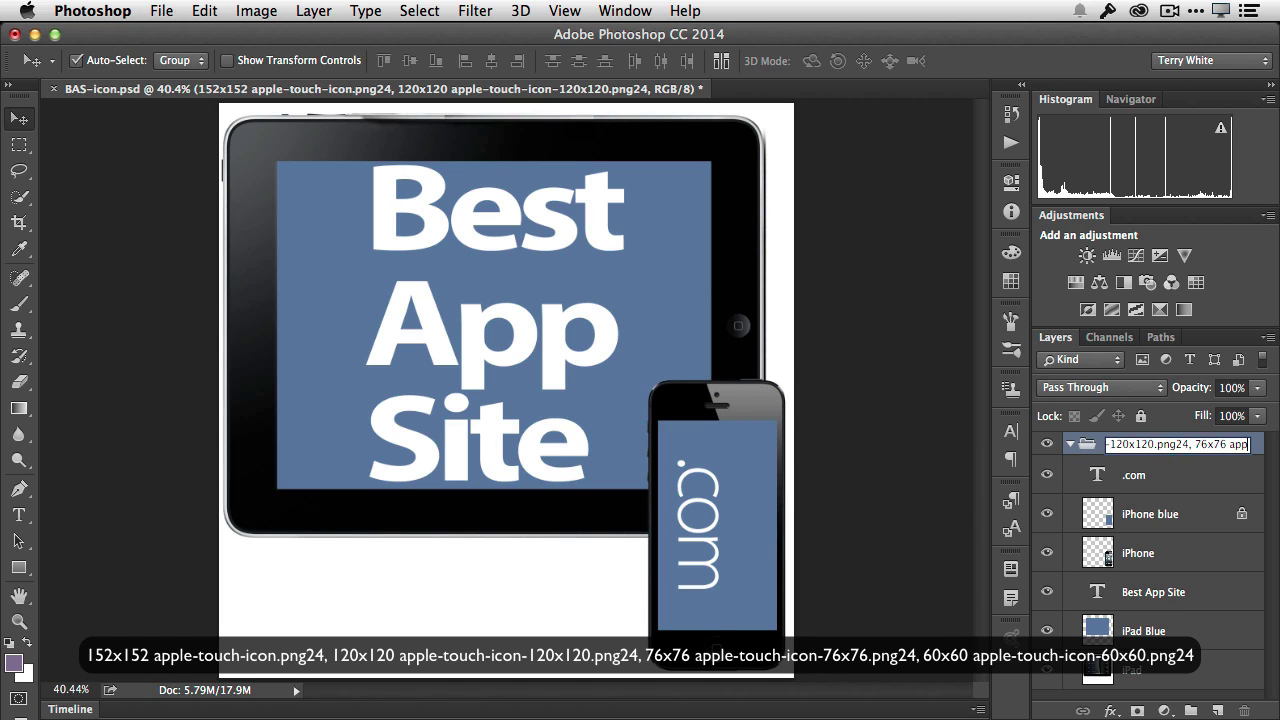
{"action": "type", "text": "le-tou"}
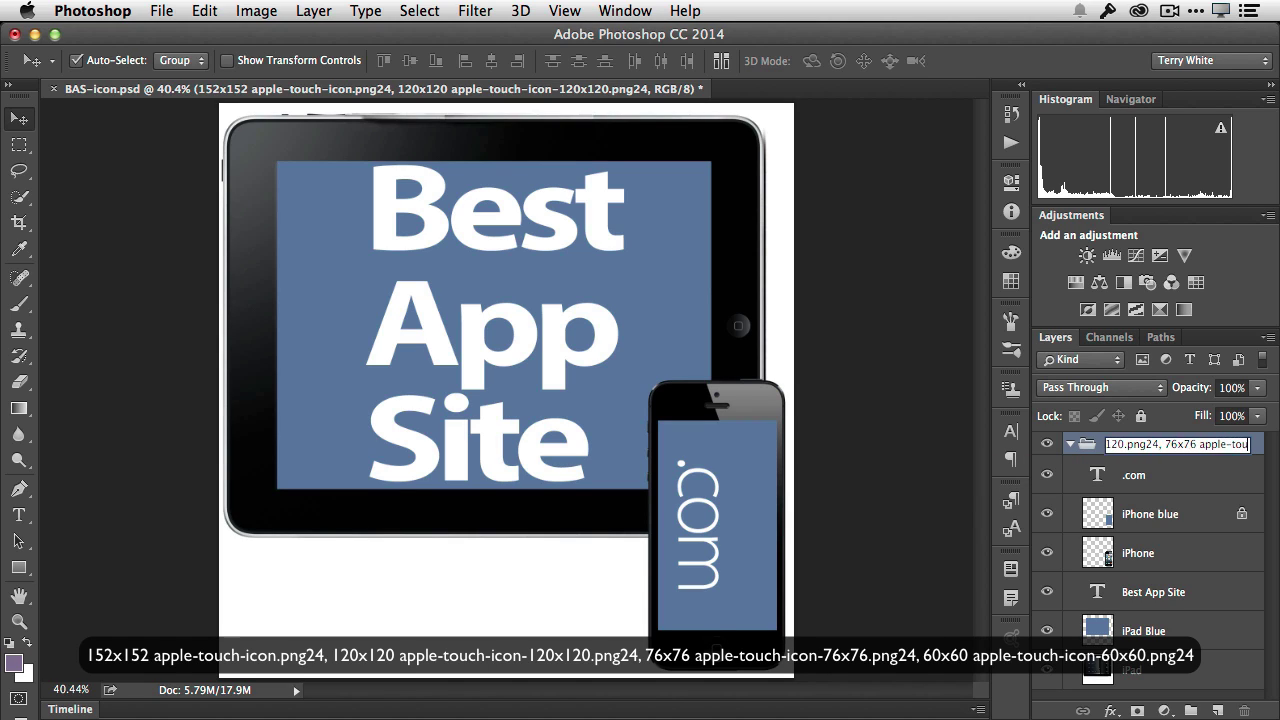
{"action": "type", "text": "ch-icon"}
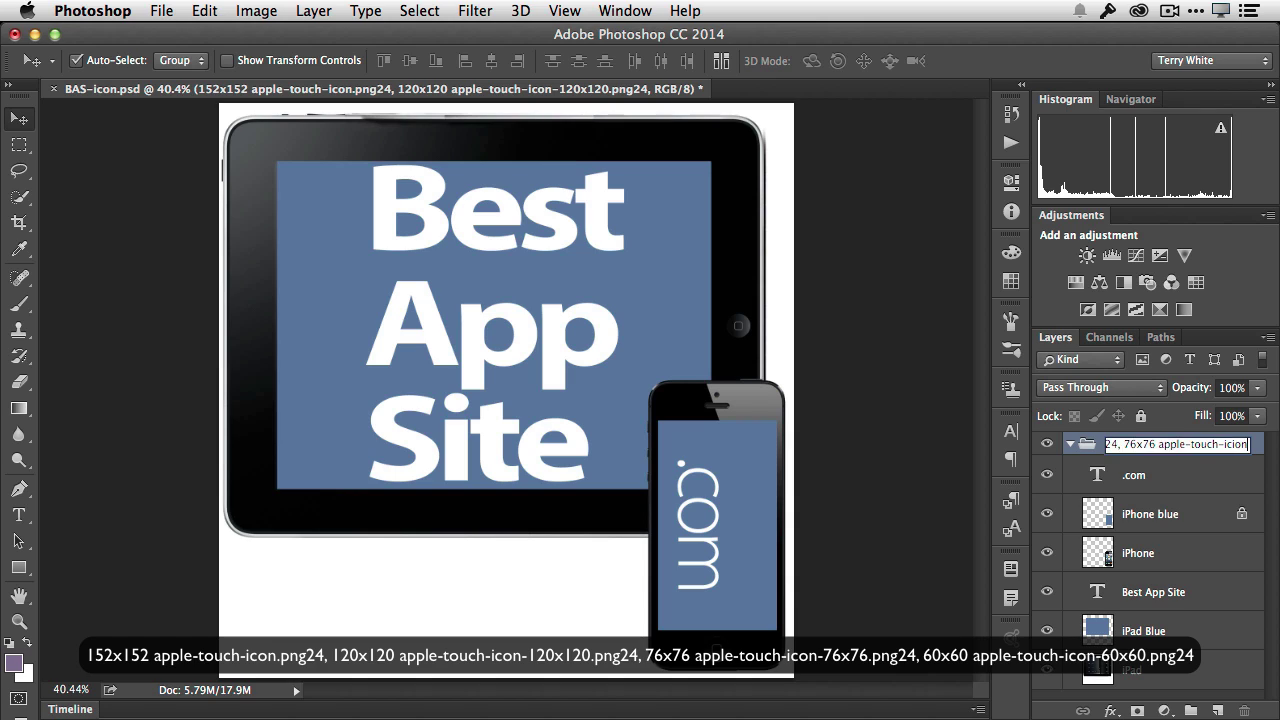
{"action": "type", "text": "."}
{"action": "key", "text": "BackSpace"}
{"action": "type", "text": "-76x76.png24"}
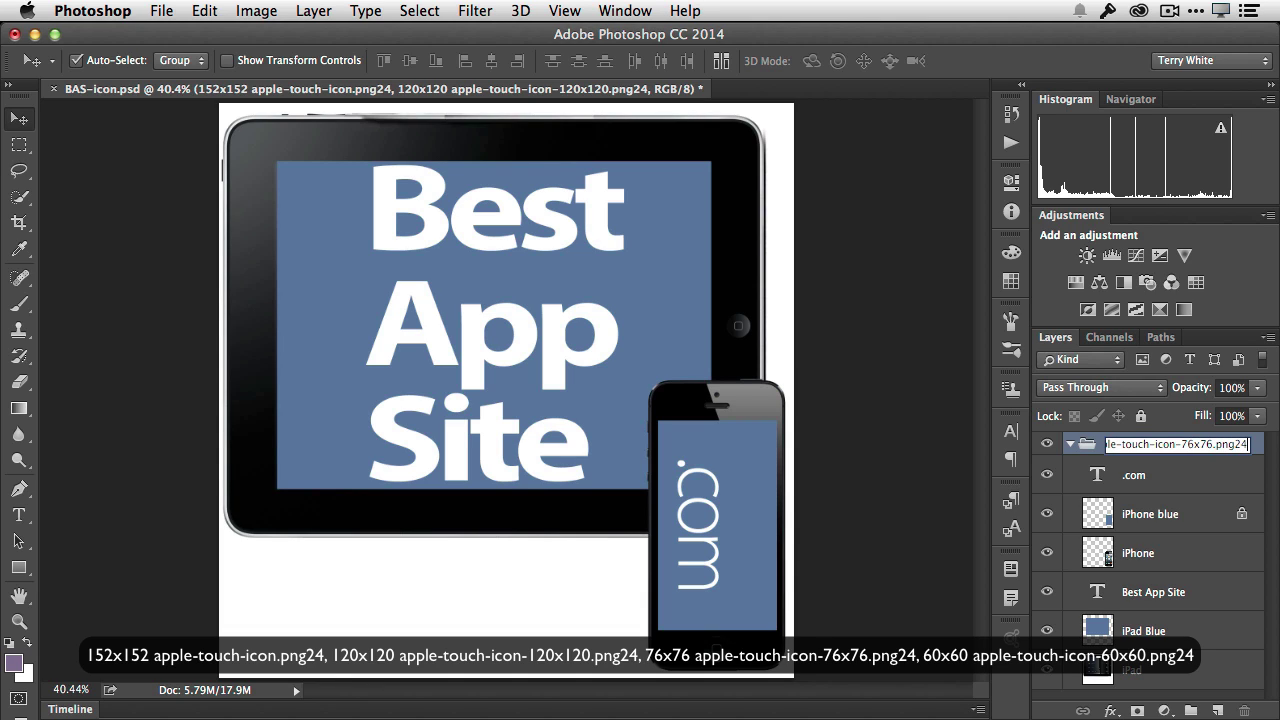
Step: Add ", 60x60 apple-touch-icon-60x60.png24" to the end of the group's name and apply the rename
{"action": "type", "text": ", 60x60 apple-touch-icon"}
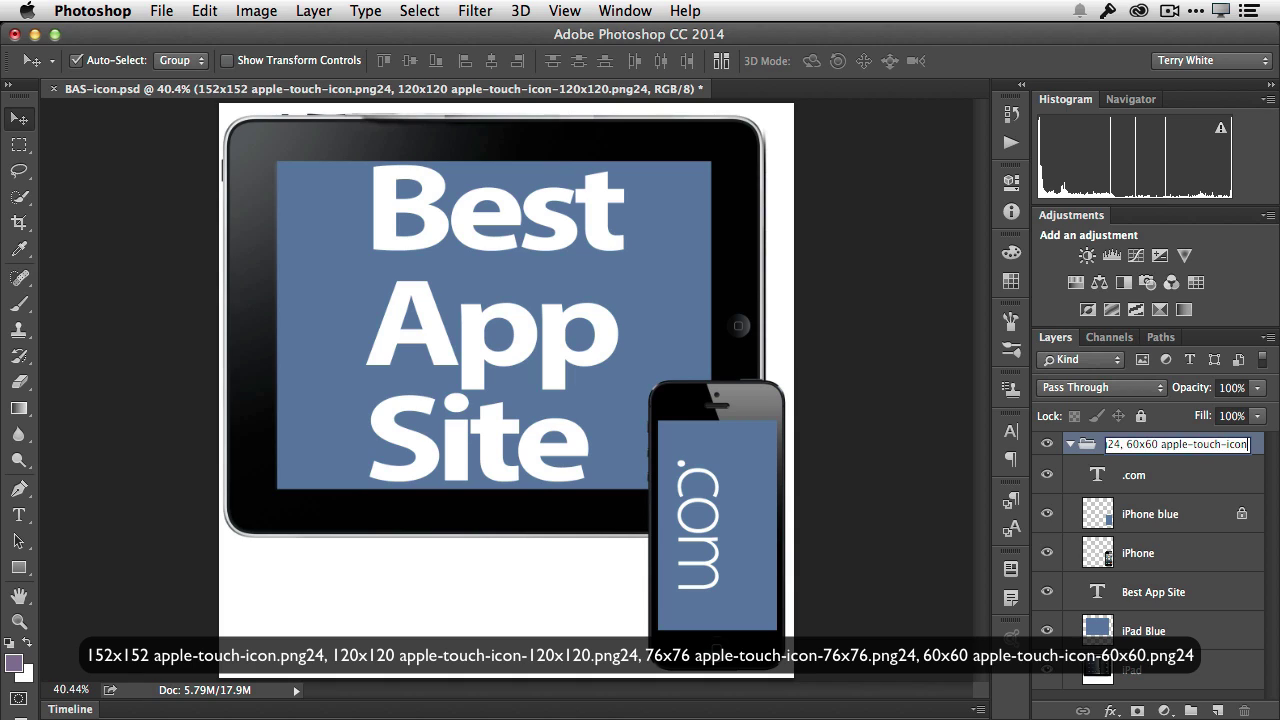
{"action": "type", "text": "-60x60.png24"}
{"action": "key", "text": "Return"}
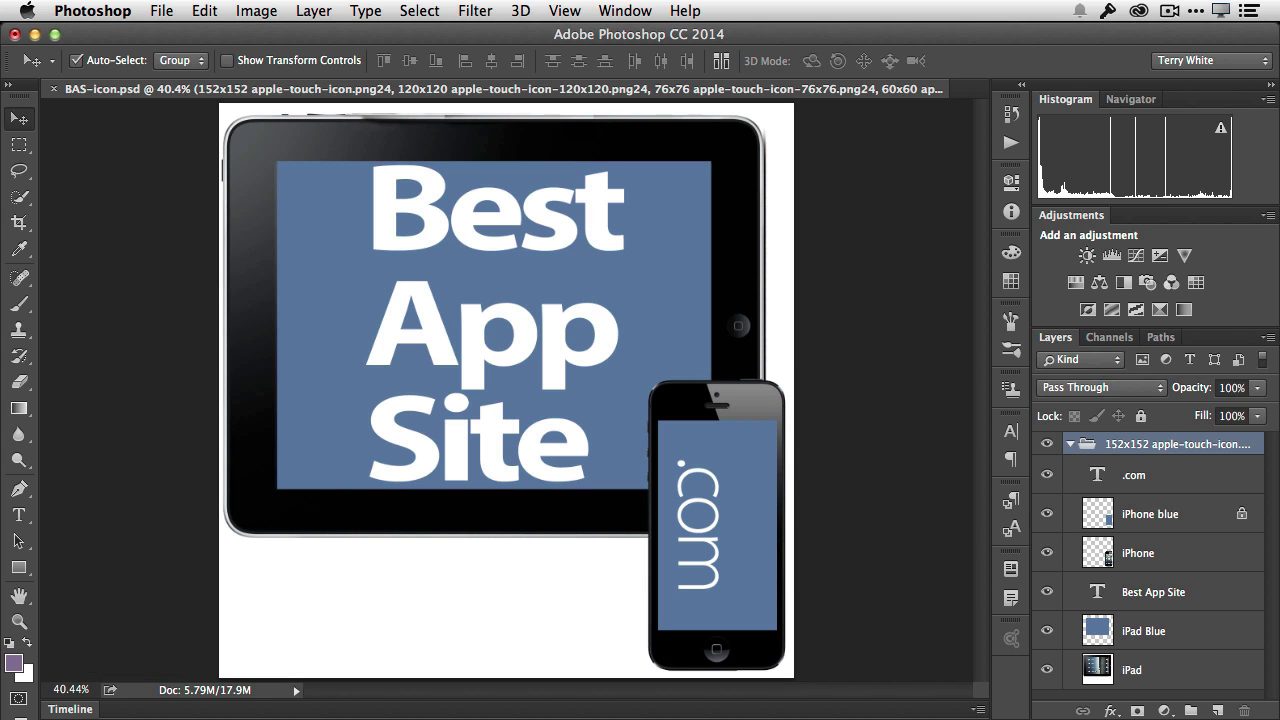
Step: Switch to Finder and go through the generated icon files in the BAS-icon-assets folder
{"action": "key", "text": "super+Tab"}
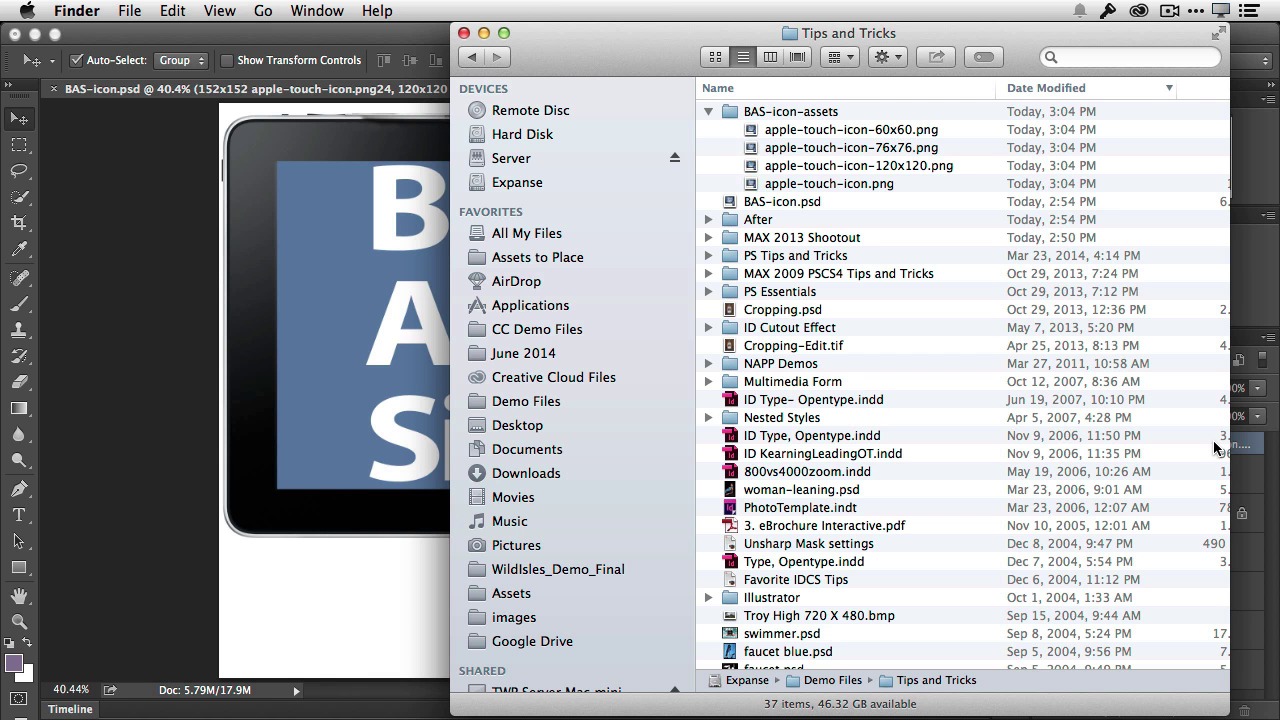
{"action": "left_click", "coordinate": [851, 187]}
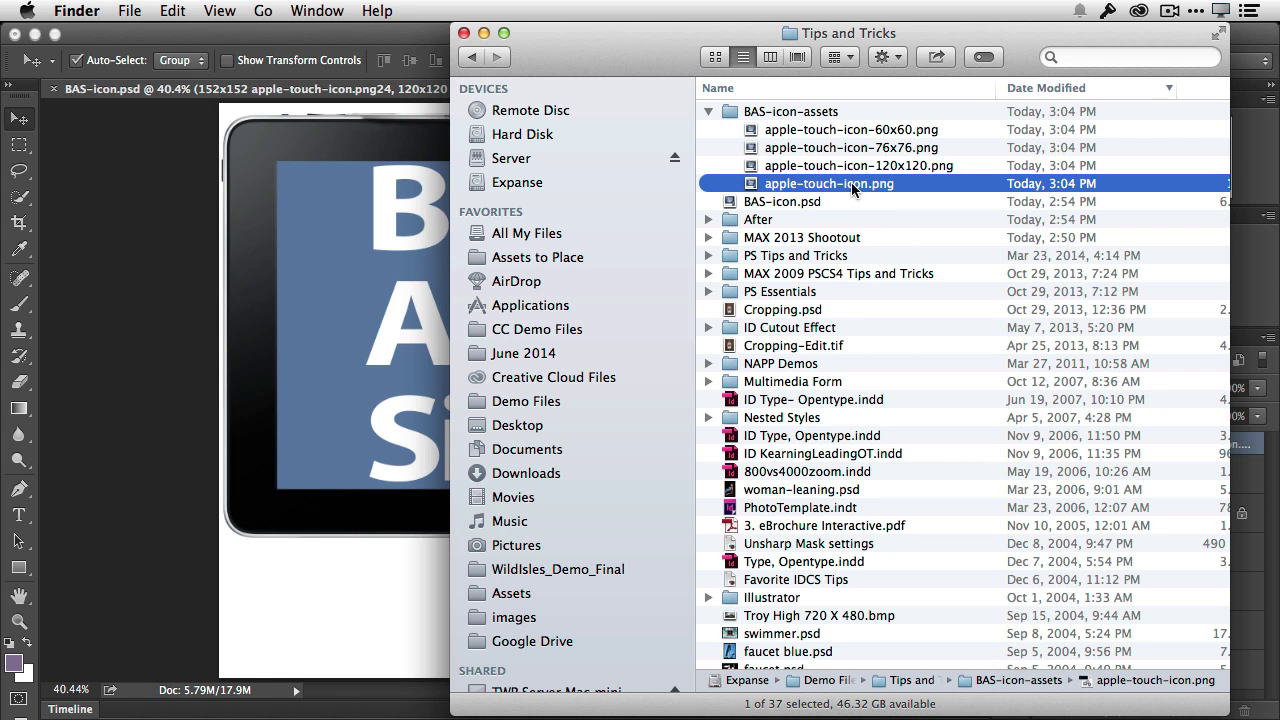
{"action": "key", "text": "Up"}
{"action": "key", "text": "Up"}
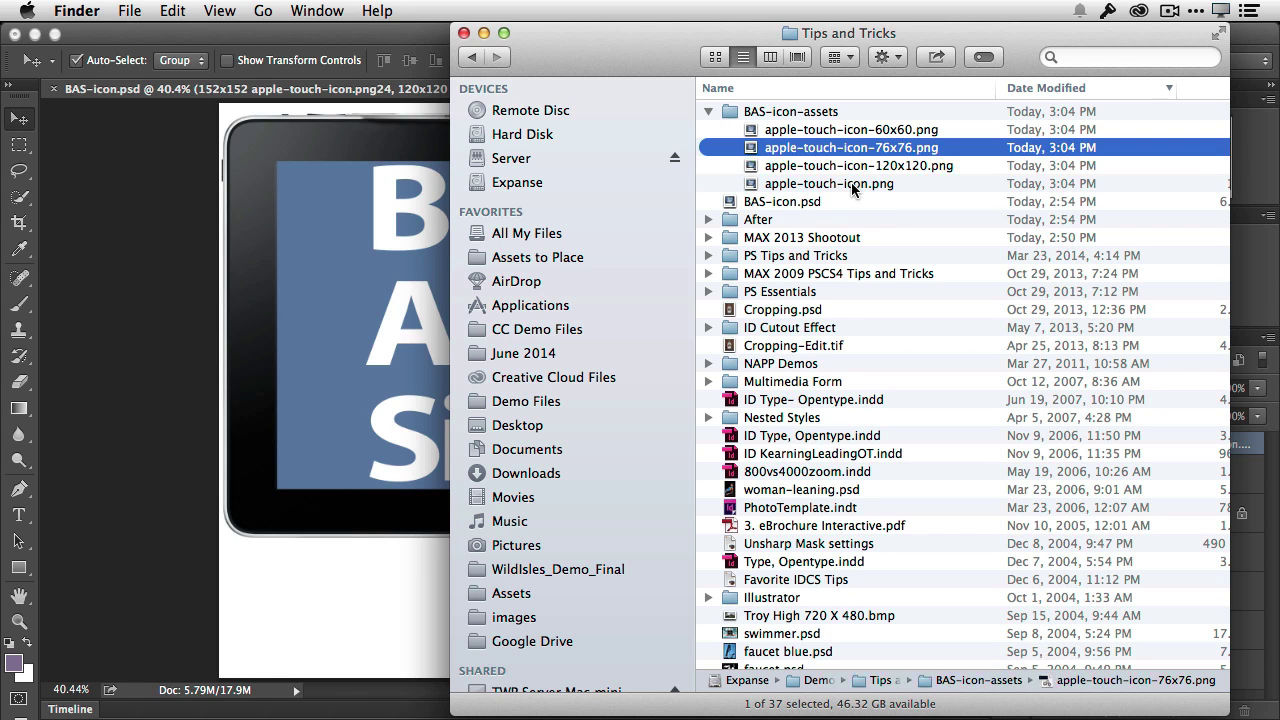
{"action": "key", "text": "Up"}
{"action": "key", "text": "Down"}
{"action": "key", "text": "Down"}
{"action": "key", "text": "Down"}
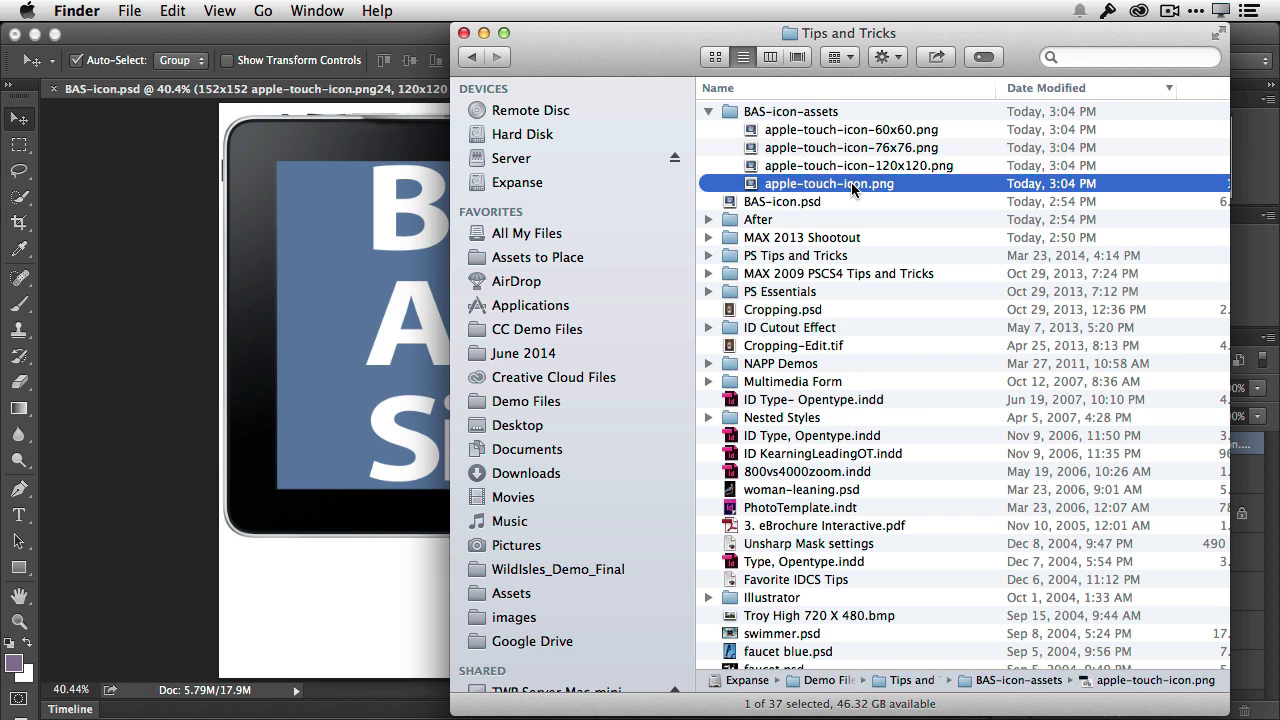
Step: Preview the generated icons from apple-touch-icon.png to apple-touch-icon-60x60.png in turn to compare their sizes
{"action": "key", "text": "space"}
{"action": "key", "text": "Up"}
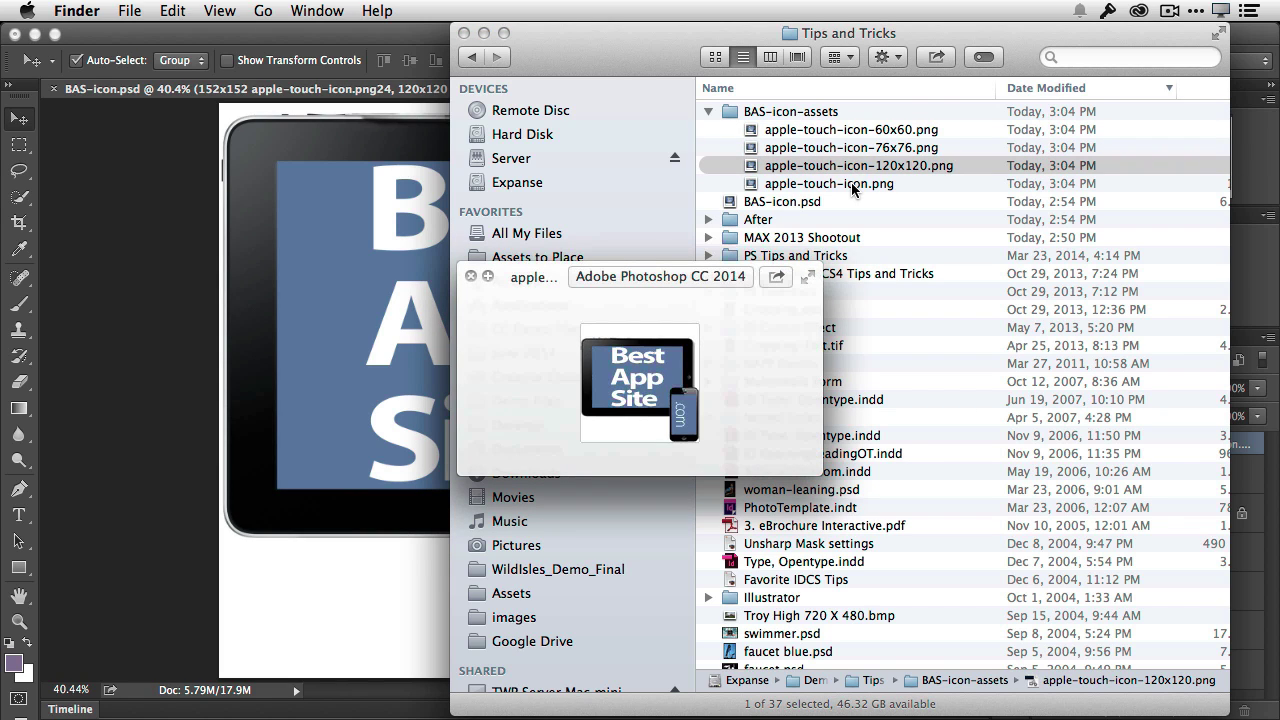
{"action": "key", "text": "Up"}
{"action": "key", "text": "Up"}
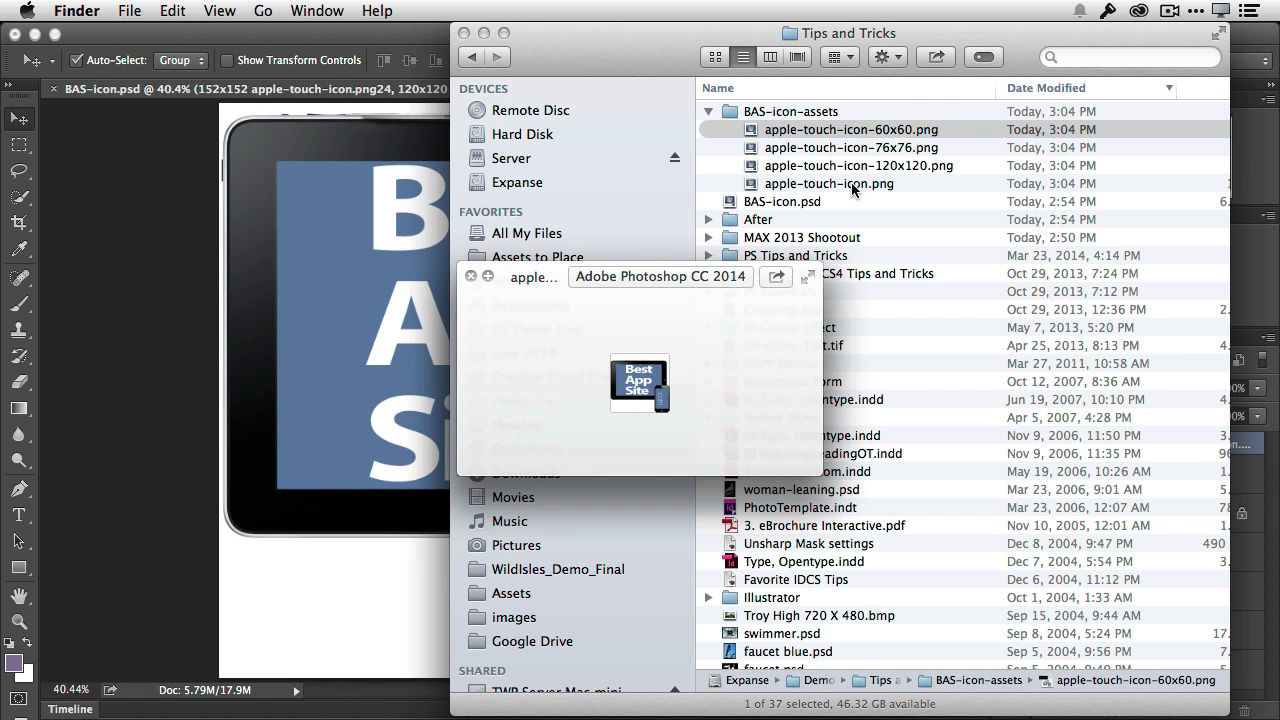
{"action": "key", "text": "Down"}
{"action": "key", "text": "Down"}
{"action": "key", "text": "Down"}
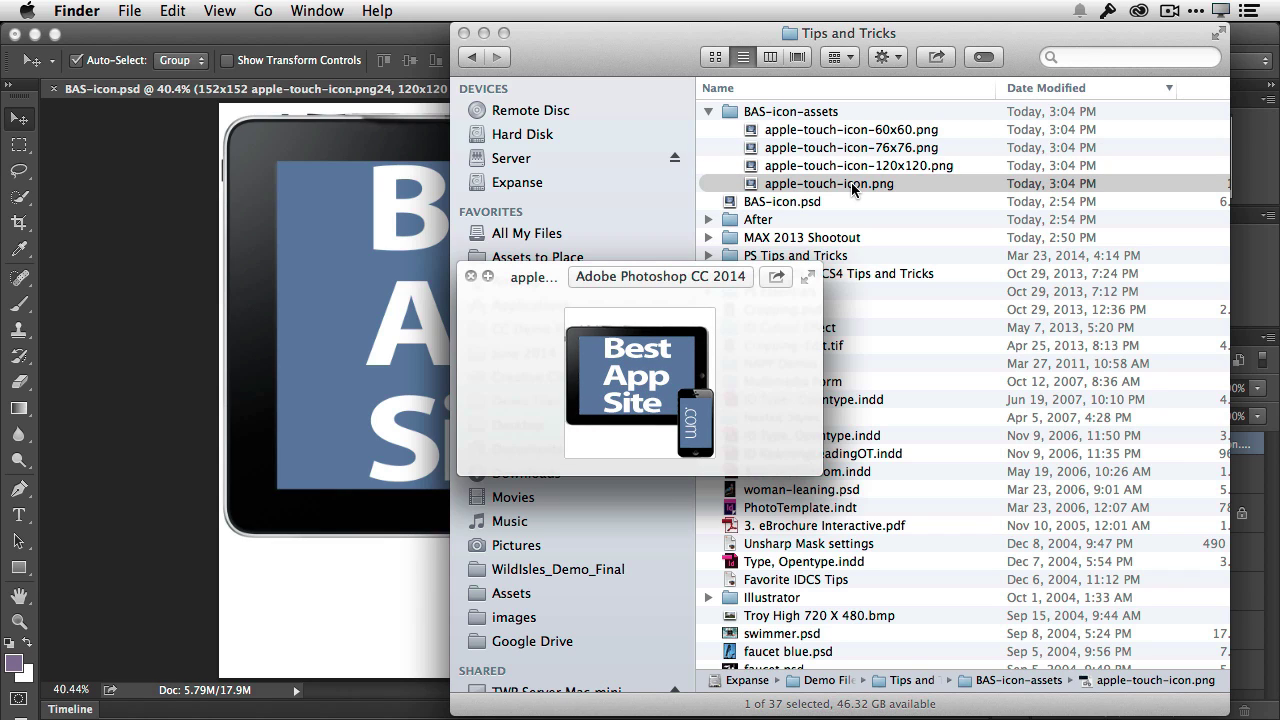
{"action": "key", "text": "Up"}
{"action": "key", "text": "Up"}
{"action": "key", "text": "Up"}
{"action": "key", "text": "Down"}
{"action": "key", "text": "Down"}
{"action": "key", "text": "Down"}
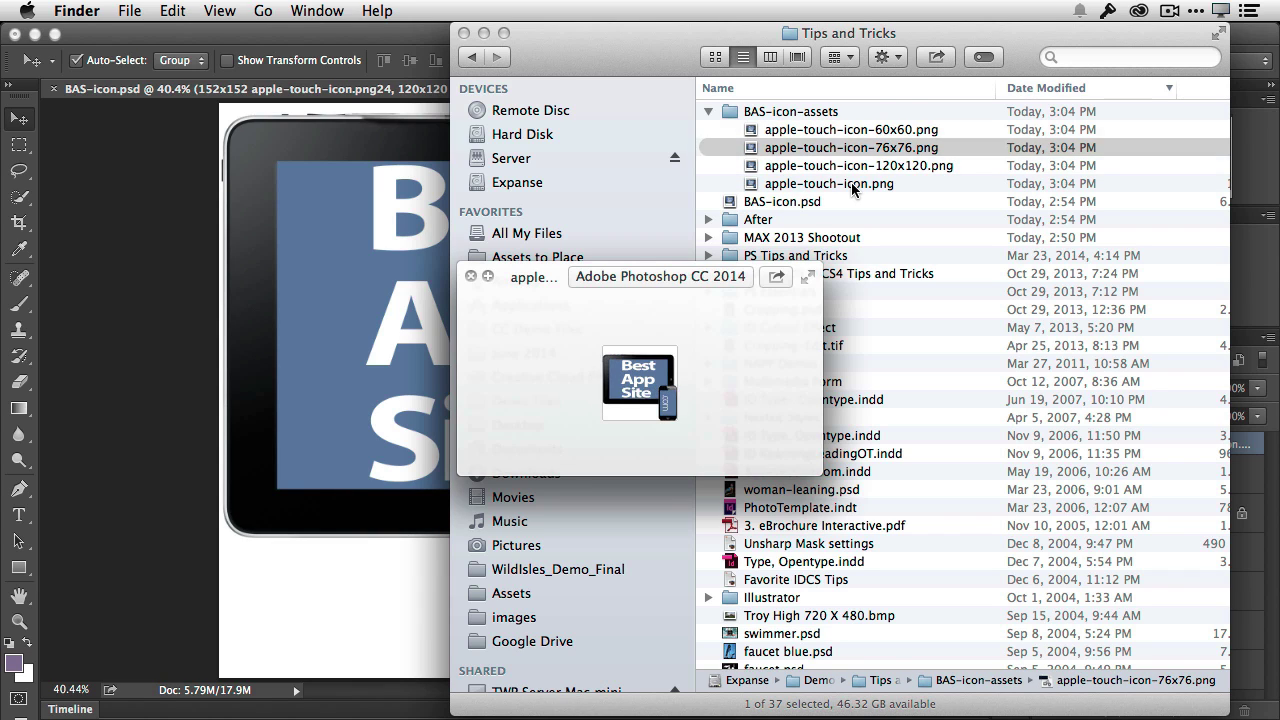
{"action": "key", "text": "space"}
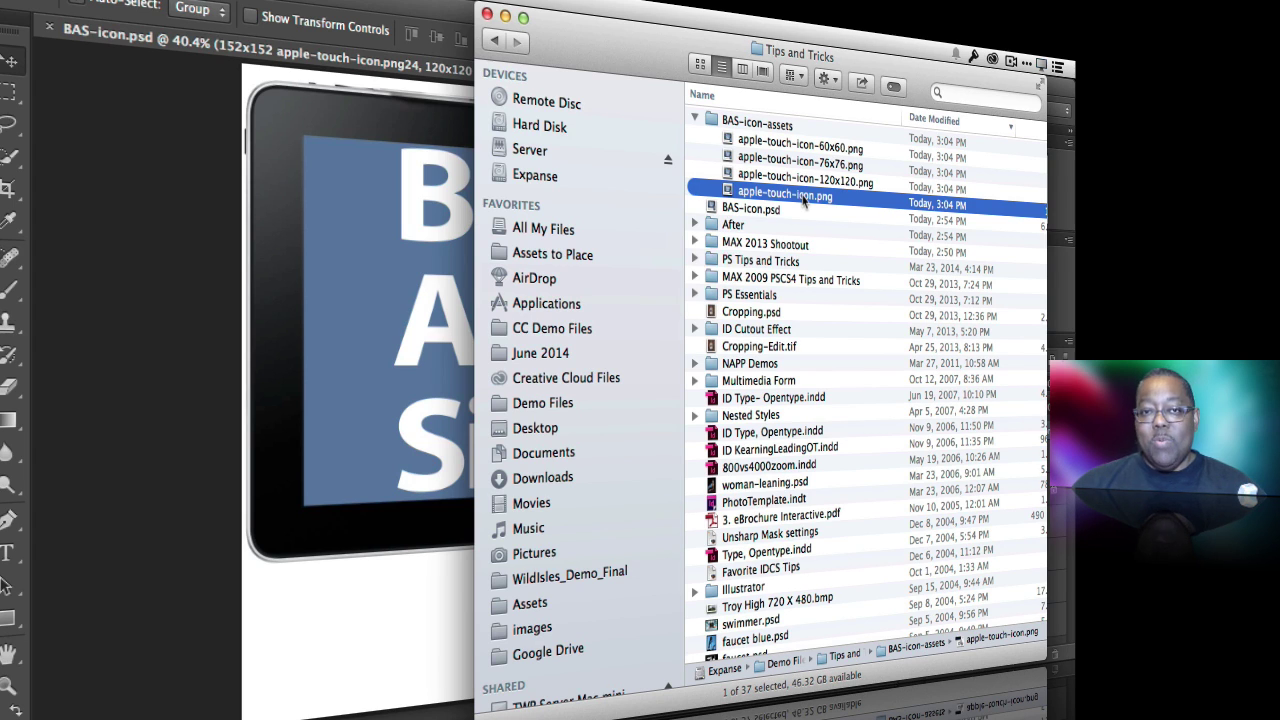
Step: Return to Photoshop and fill the iPhone blue layer with the purple foreground color
{"action": "left_click", "coordinate": [356, 618]}
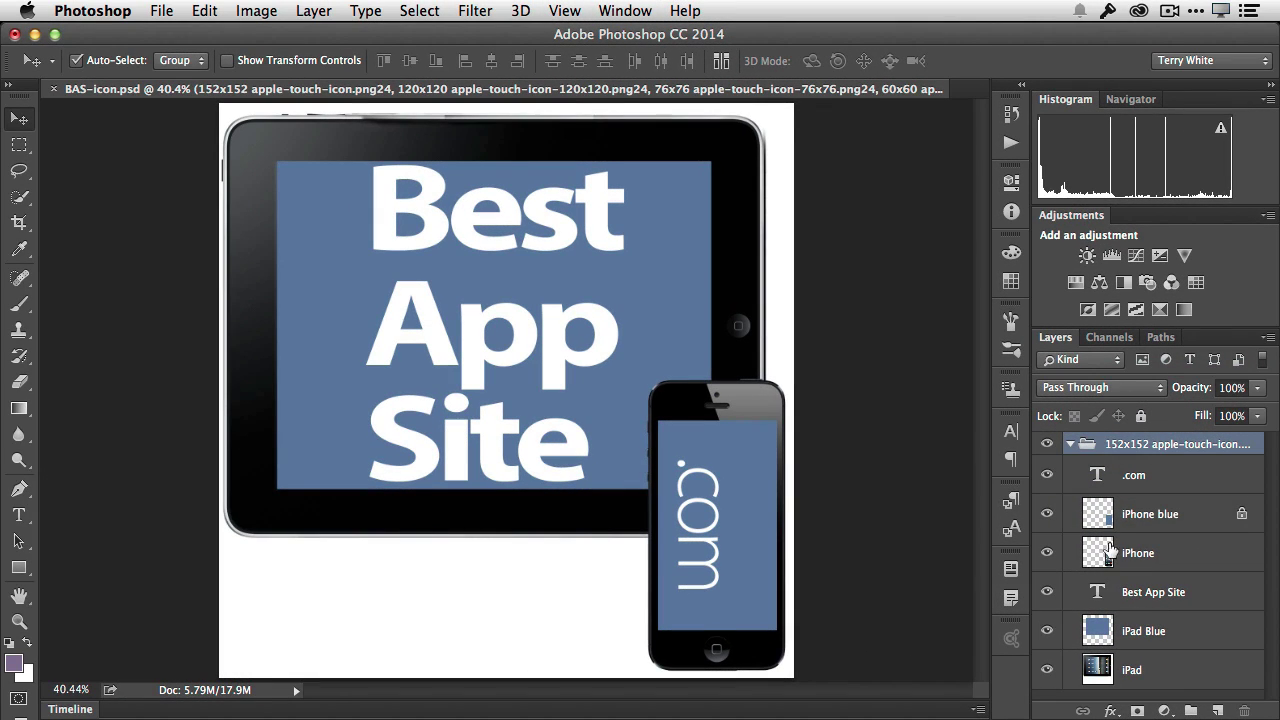
{"action": "left_click", "coordinate": [1135, 521]}
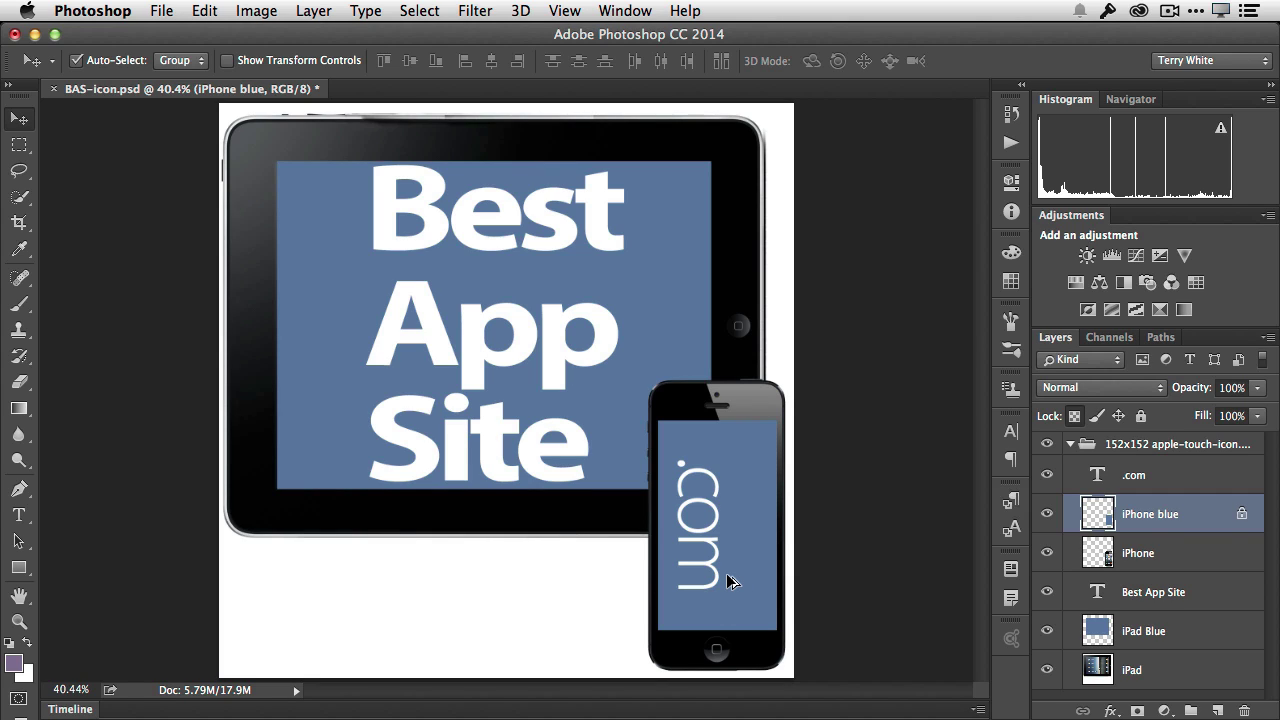
{"action": "key", "text": "alt+BackSpace"}
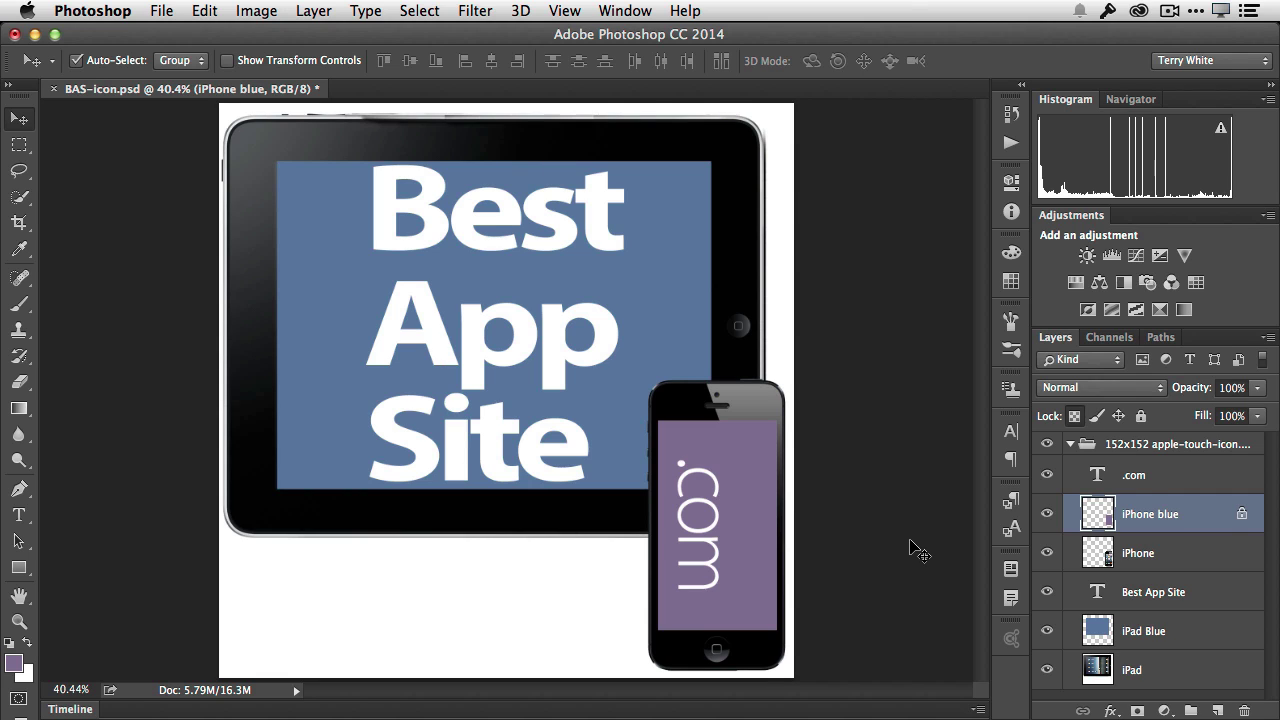
Step: Switch to Finder and preview the regenerated icons at each size to check the iPhone screen color
{"action": "key", "text": "super+Tab"}
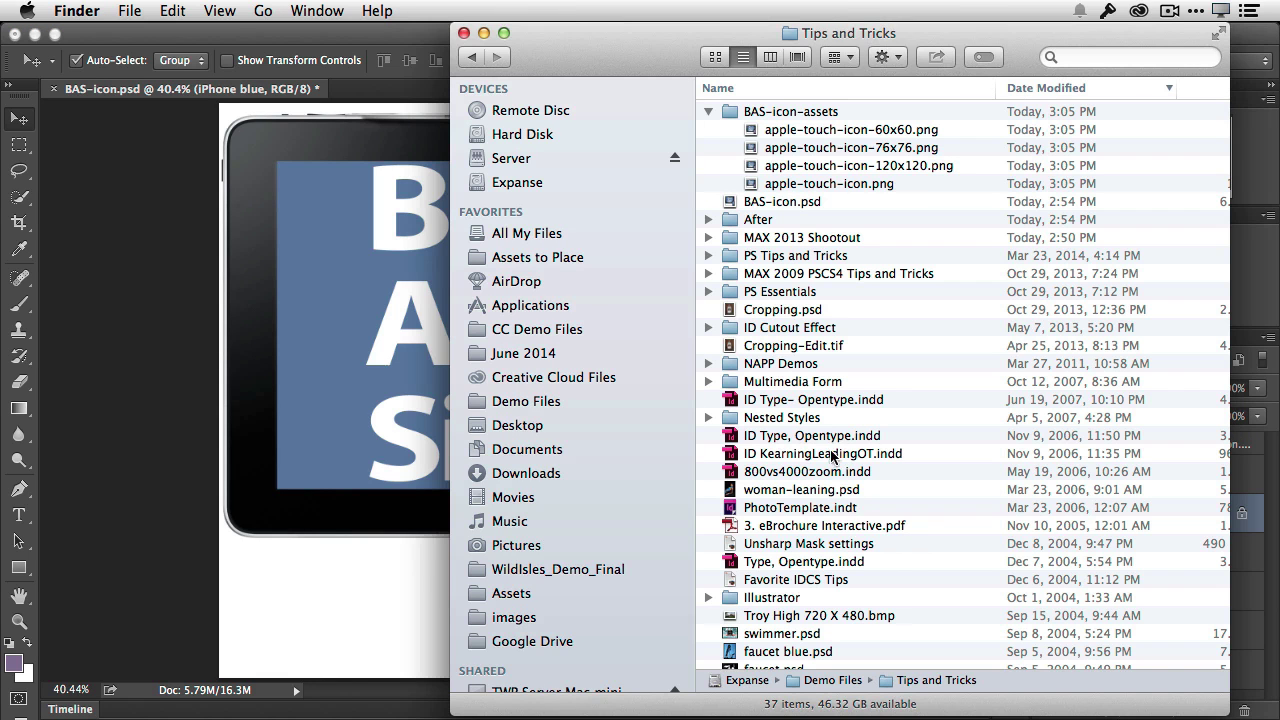
{"action": "left_click", "coordinate": [823, 188]}
{"action": "key", "text": "space"}
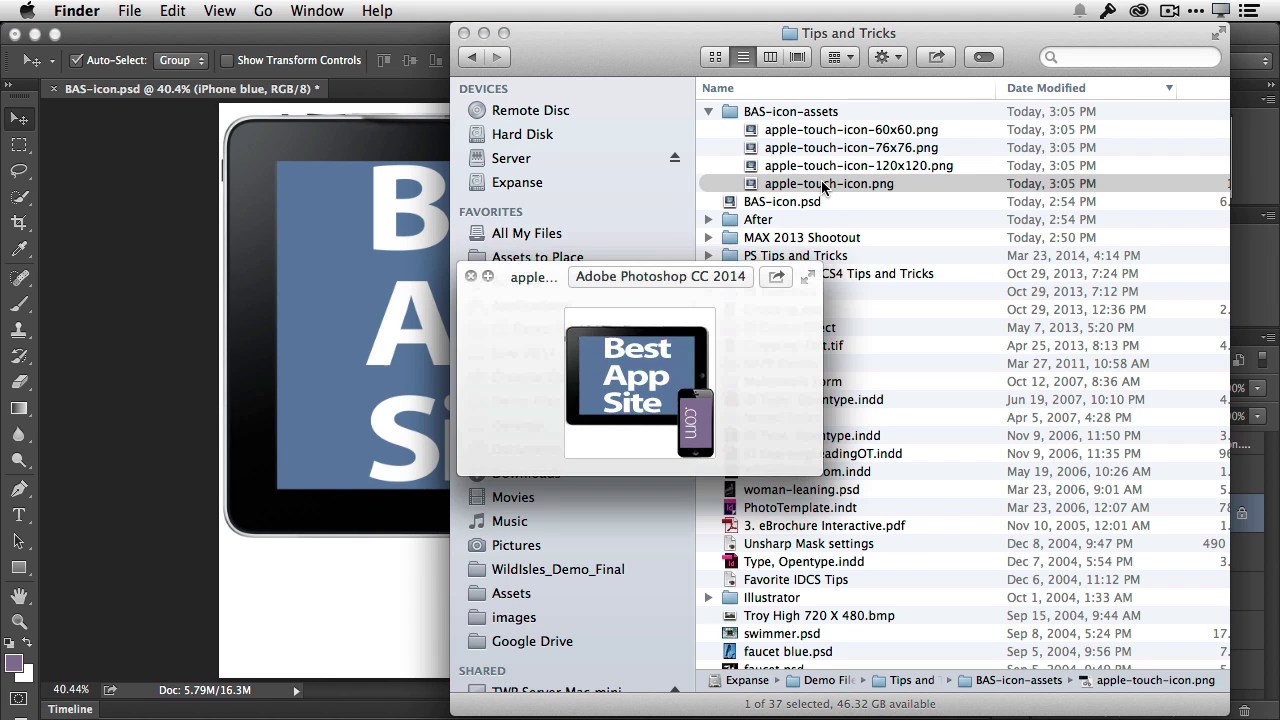
{"action": "key", "text": "Up"}
{"action": "key", "text": "Up"}
{"action": "key", "text": "Up"}
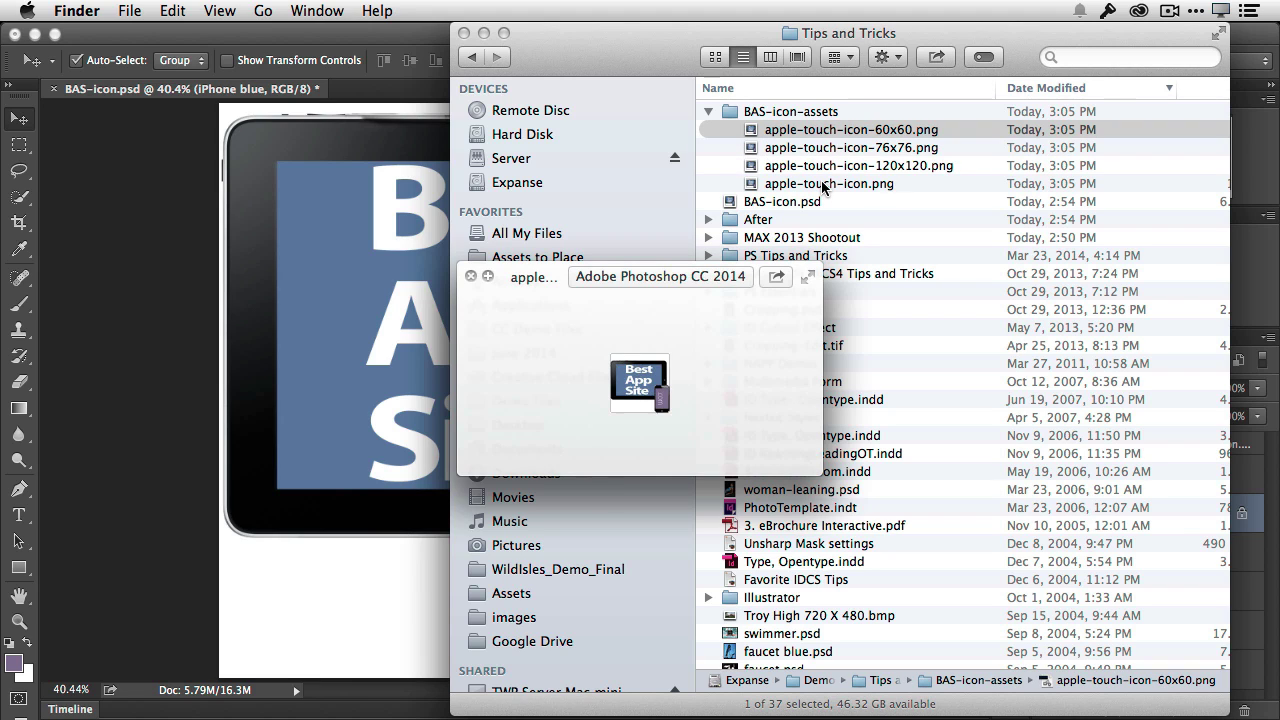
{"action": "key", "text": "Down"}
{"action": "key", "text": "Down"}
{"action": "key", "text": "Down"}
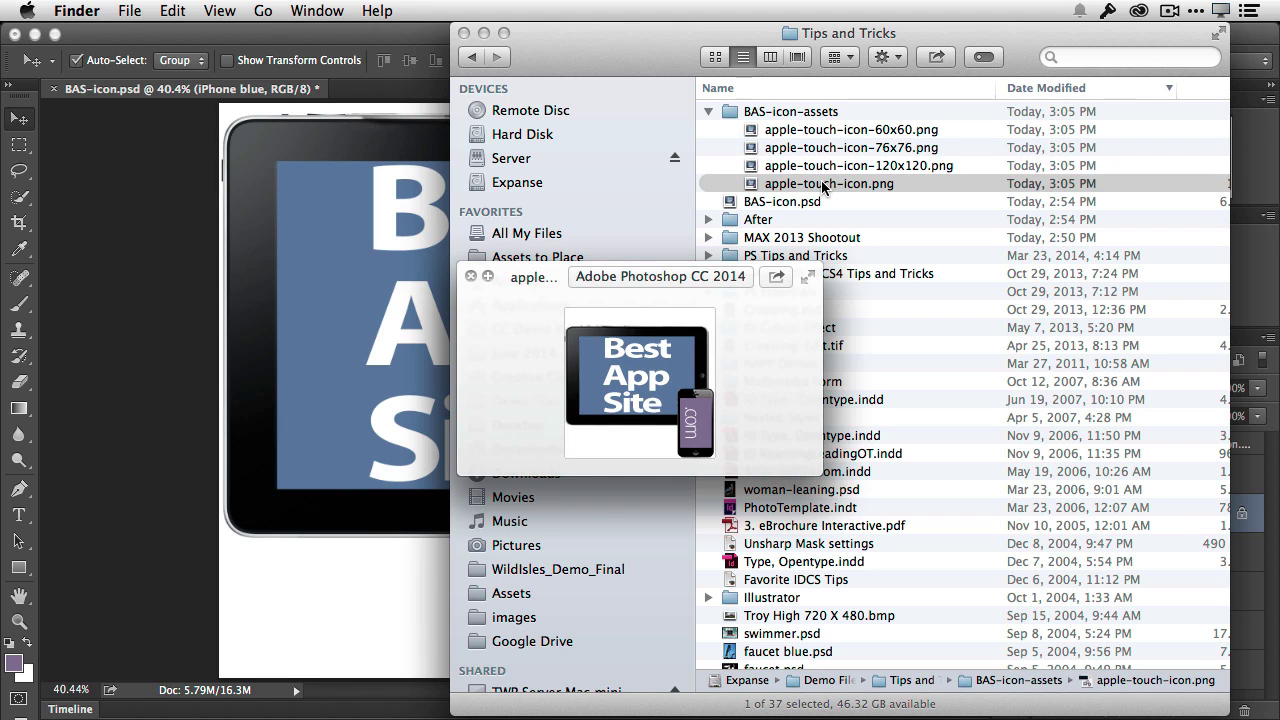
{"action": "key", "text": "space"}
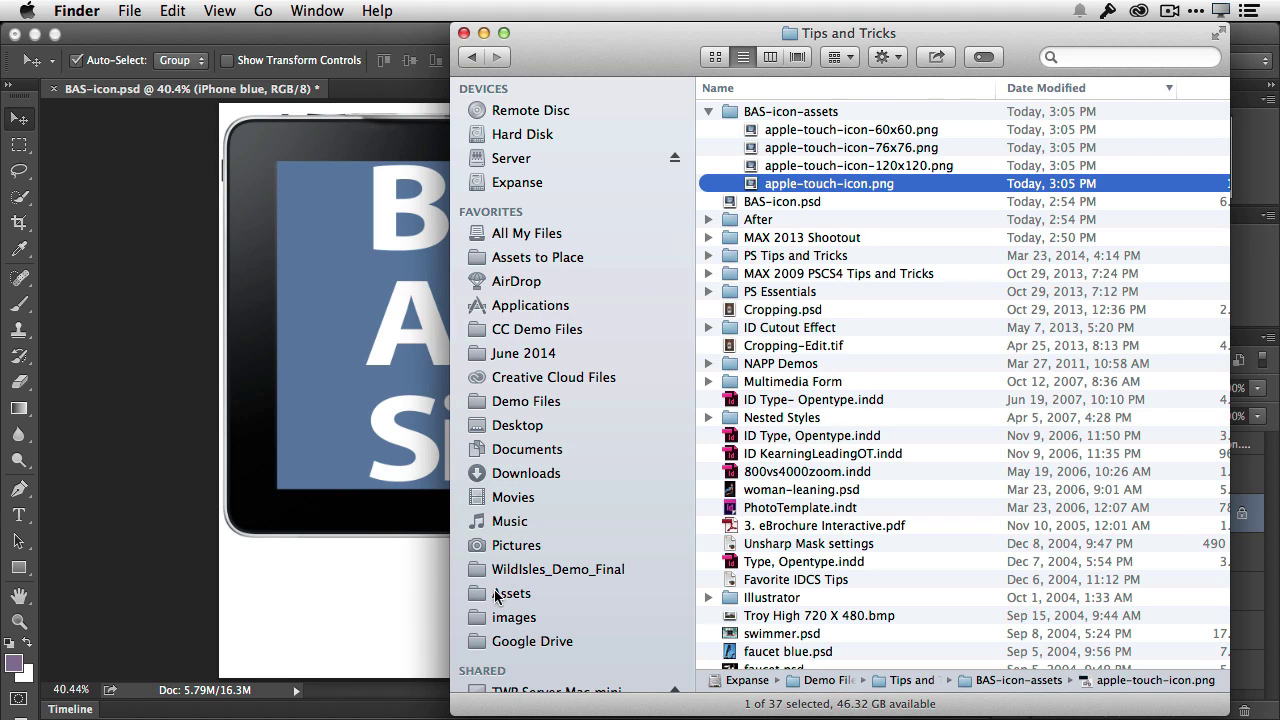
Step: Undo the iPhone blue layer's purple fill in Photoshop and preview apple-touch-icon.png again in Finder
{"action": "left_click", "coordinate": [408, 622]}
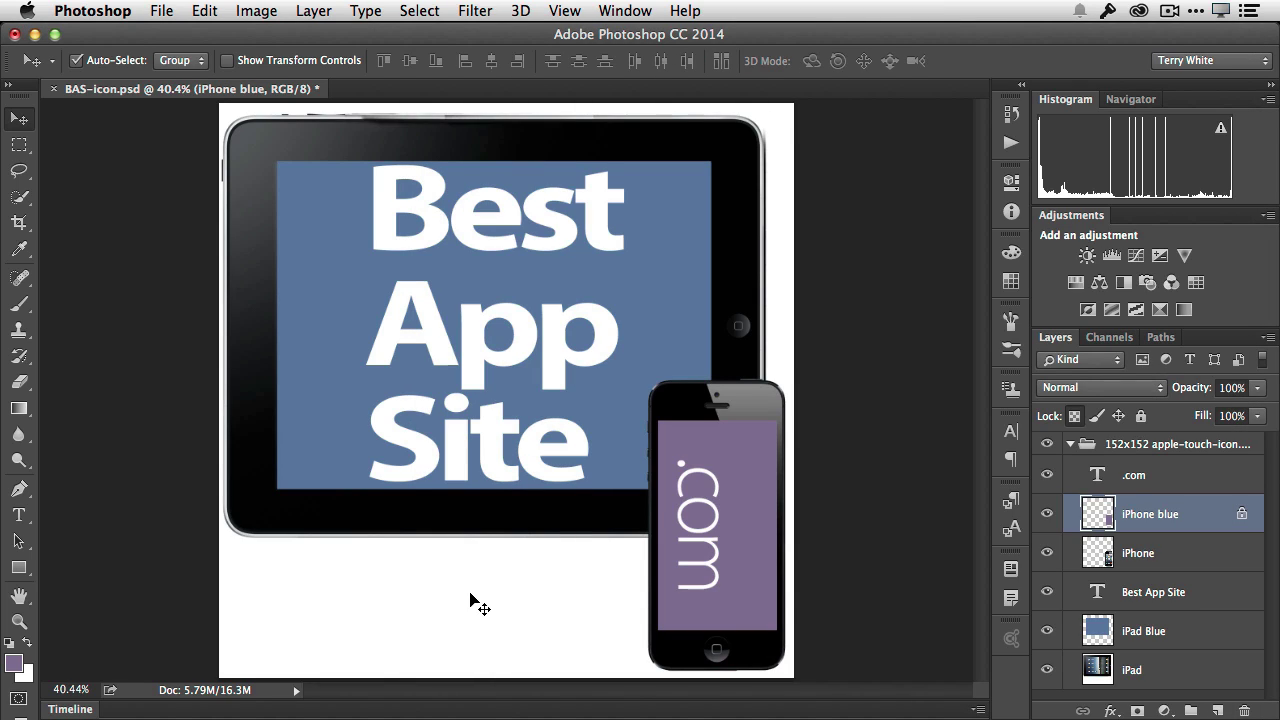
{"action": "left_click", "coordinate": [640, 586]}
{"action": "key", "text": "super+Tab"}
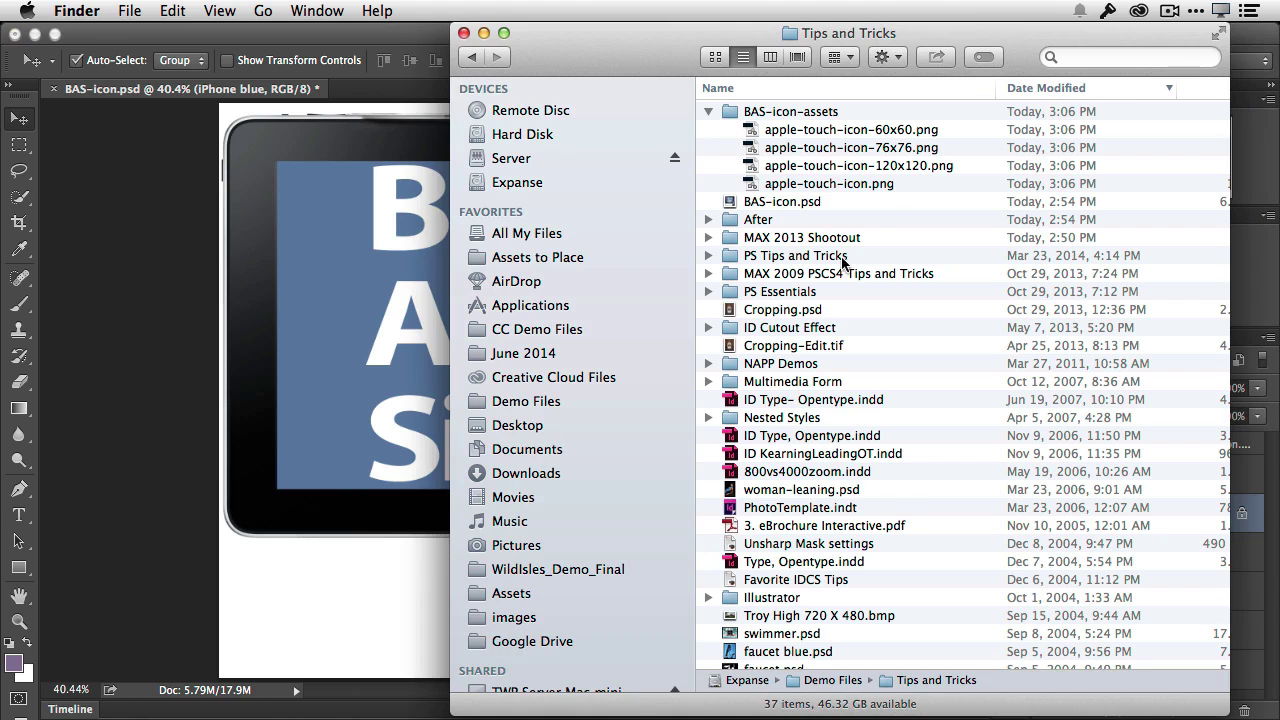
{"action": "left_click", "coordinate": [838, 186]}
{"action": "key", "text": "space"}
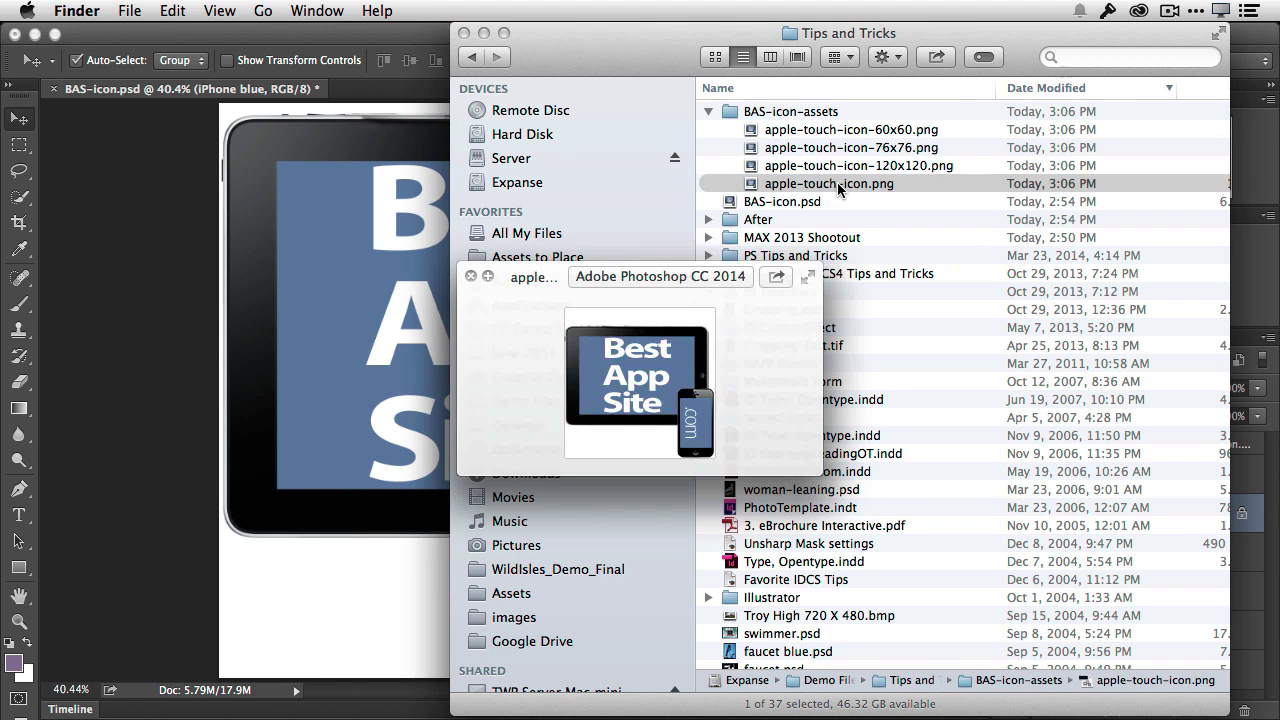
Step: Preview the regenerated icons from apple-touch-icon.png up to the smaller sizes and back to check the iPhone screen color, closing the preview
{"action": "key", "text": "Up"}
{"action": "key", "text": "Up"}
{"action": "key", "text": "Up"}
{"action": "key", "text": "Down"}
{"action": "key", "text": "Down"}
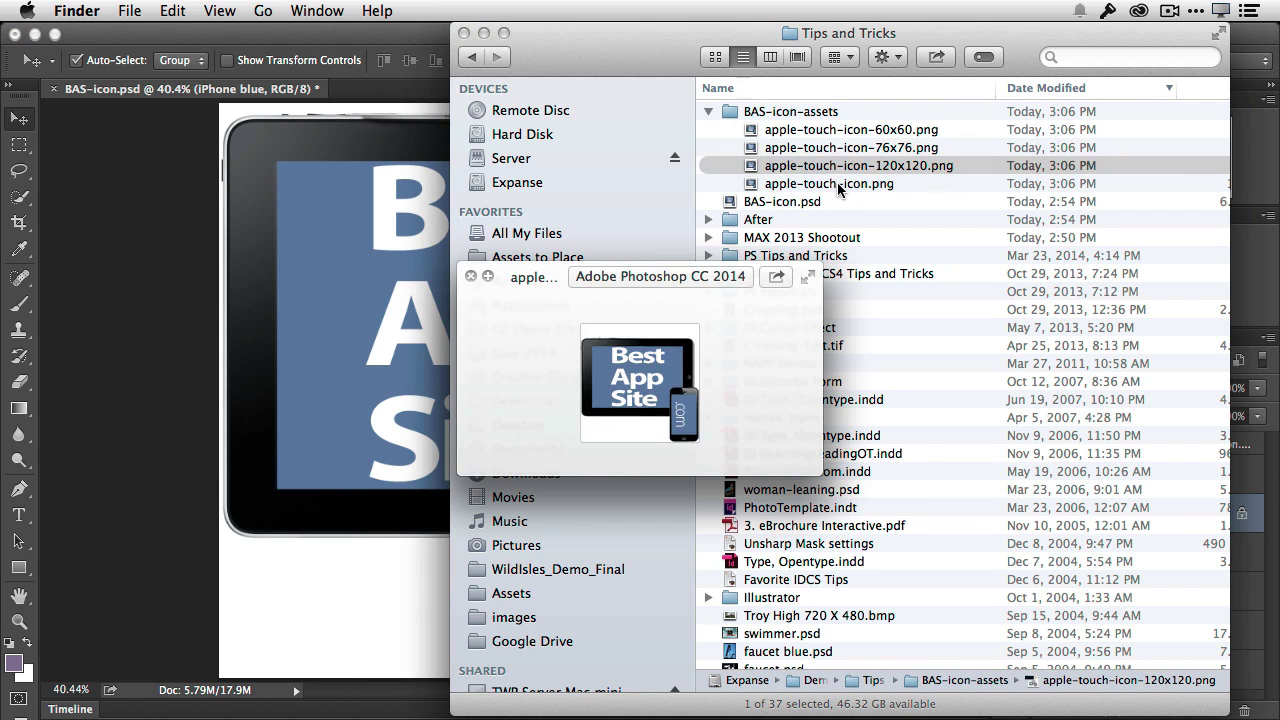
{"action": "key", "text": "Down"}
{"action": "key", "text": "space"}
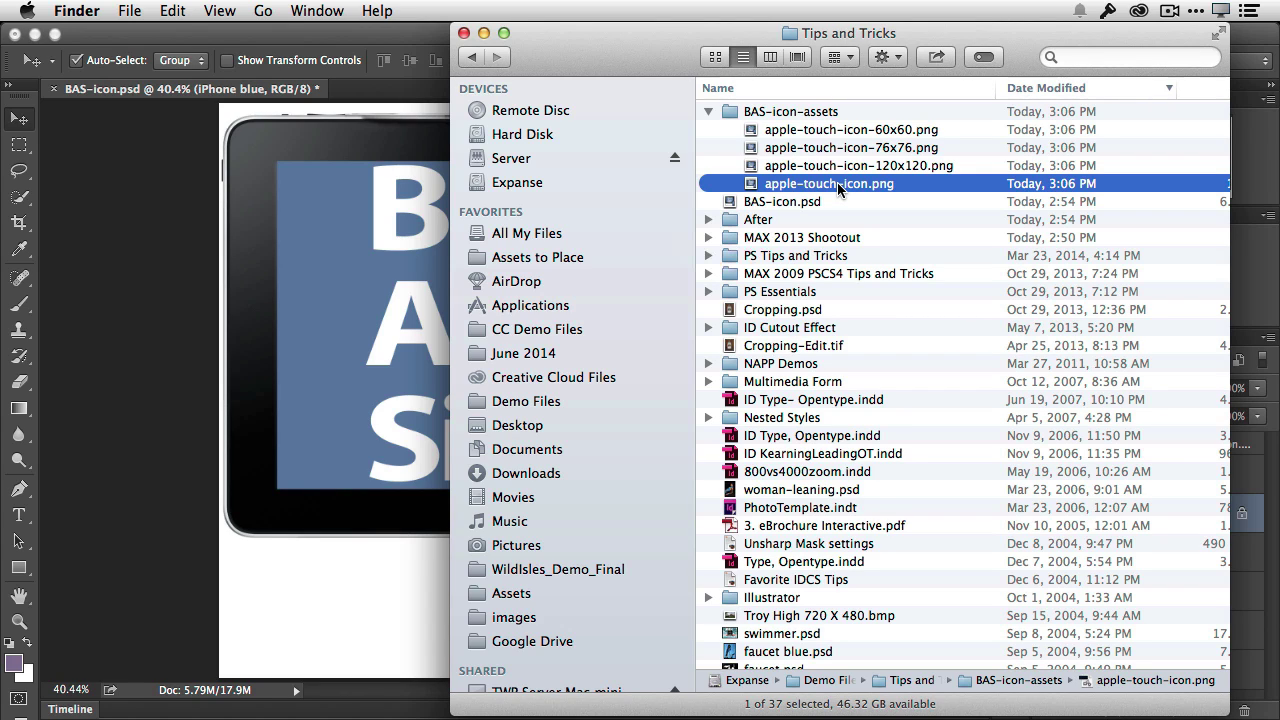
Step: Reposition the mirrored iPhone window to examine the BestAppSite icons on its home screen, and return to the Tips and Tricks folder in Finder
{"action": "key", "text": "space"}
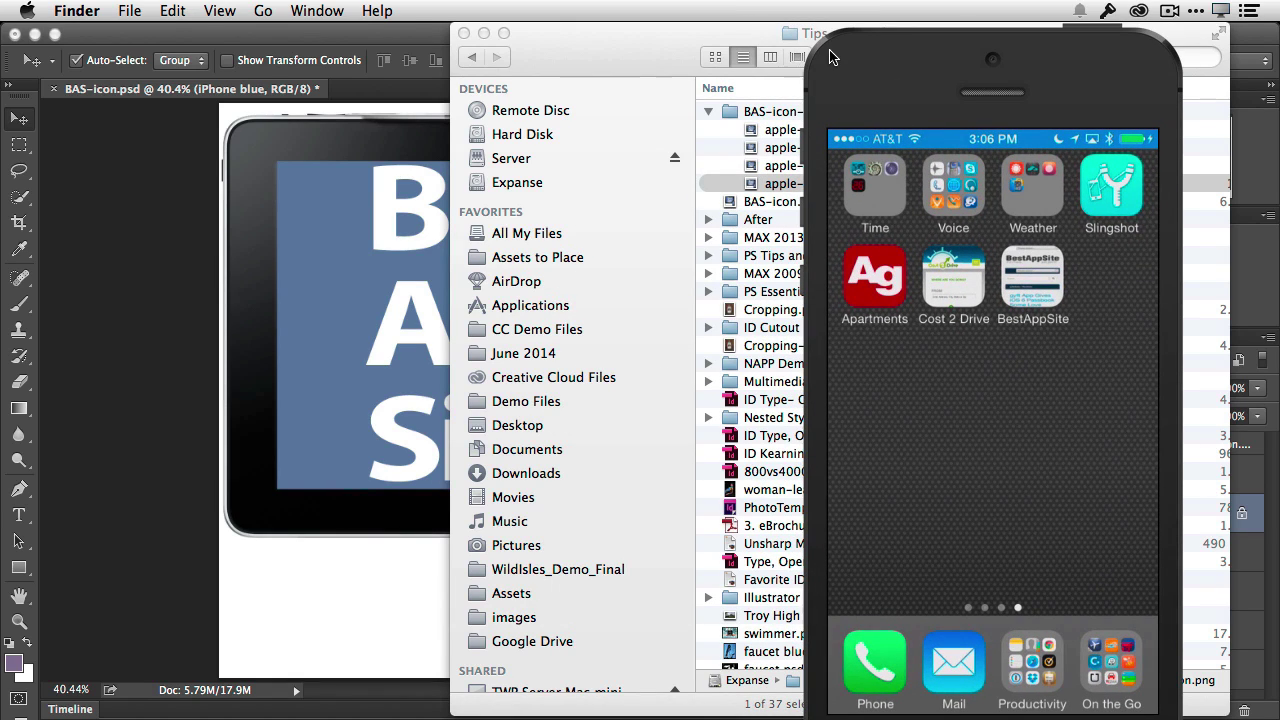
{"action": "left_click_drag", "start_coordinate": [826, 42], "coordinate": [884, 66]}
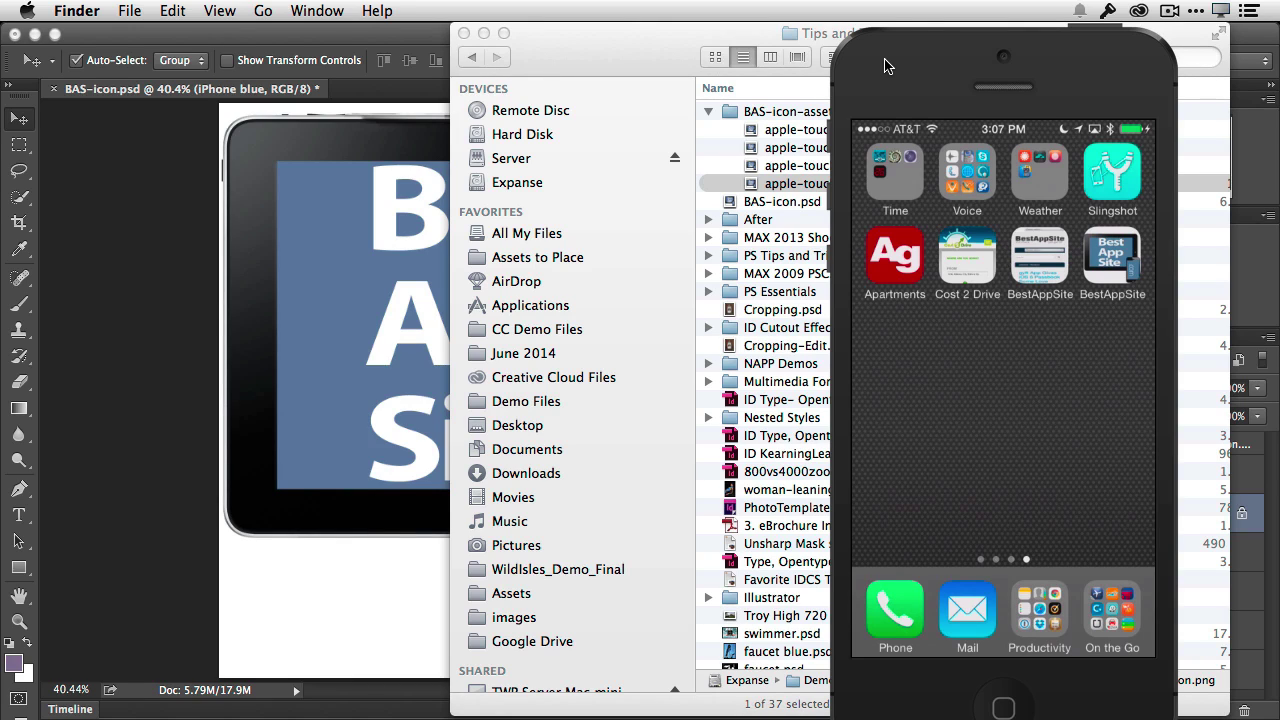
{"action": "left_click", "coordinate": [594, 54]}
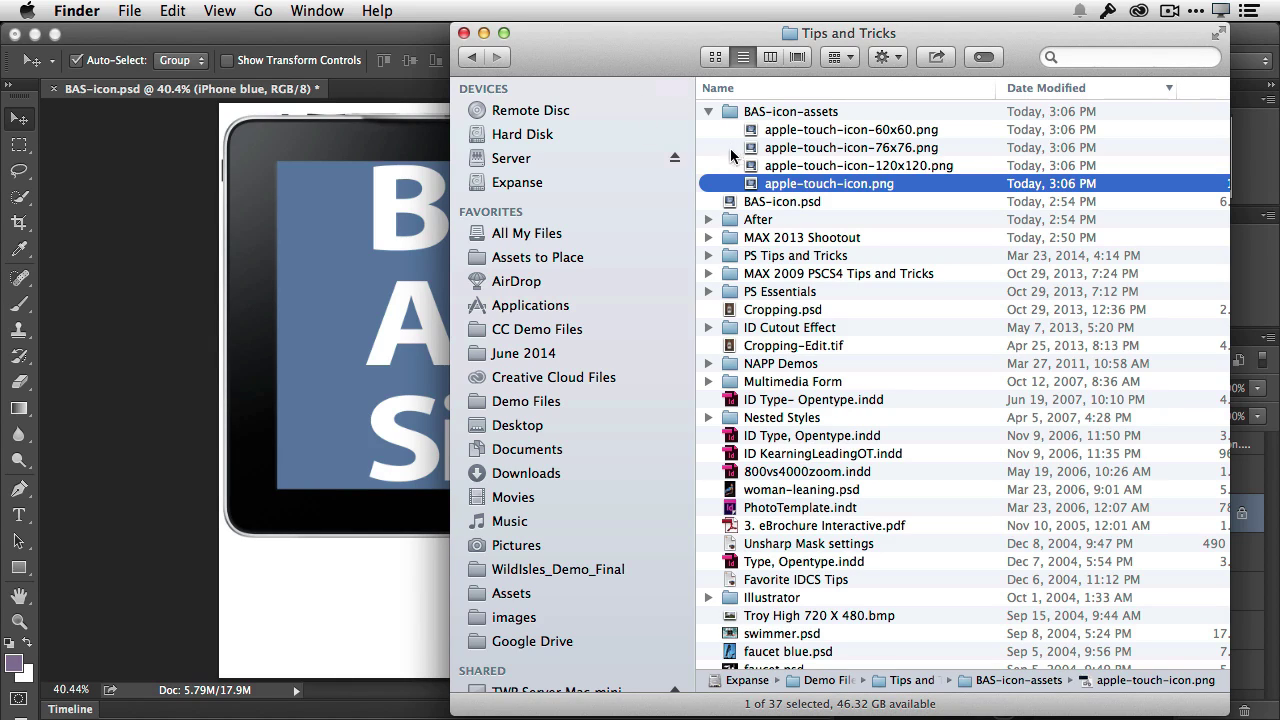
Step: Expand the After folder and preview transmit-FTP-Apple-Touch-Icon enlarged to examine where the icon files sit on the web server
{"action": "left_click", "coordinate": [707, 219]}
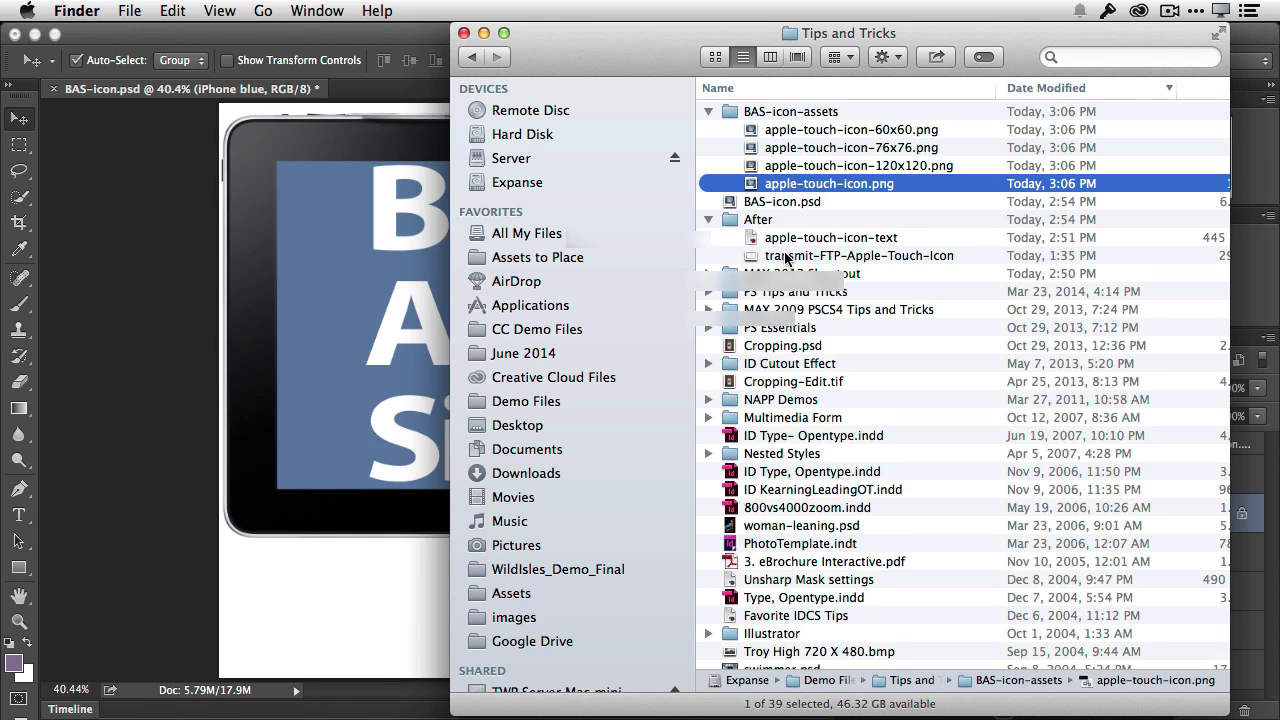
{"action": "left_click", "coordinate": [785, 256]}
{"action": "key", "text": "space"}
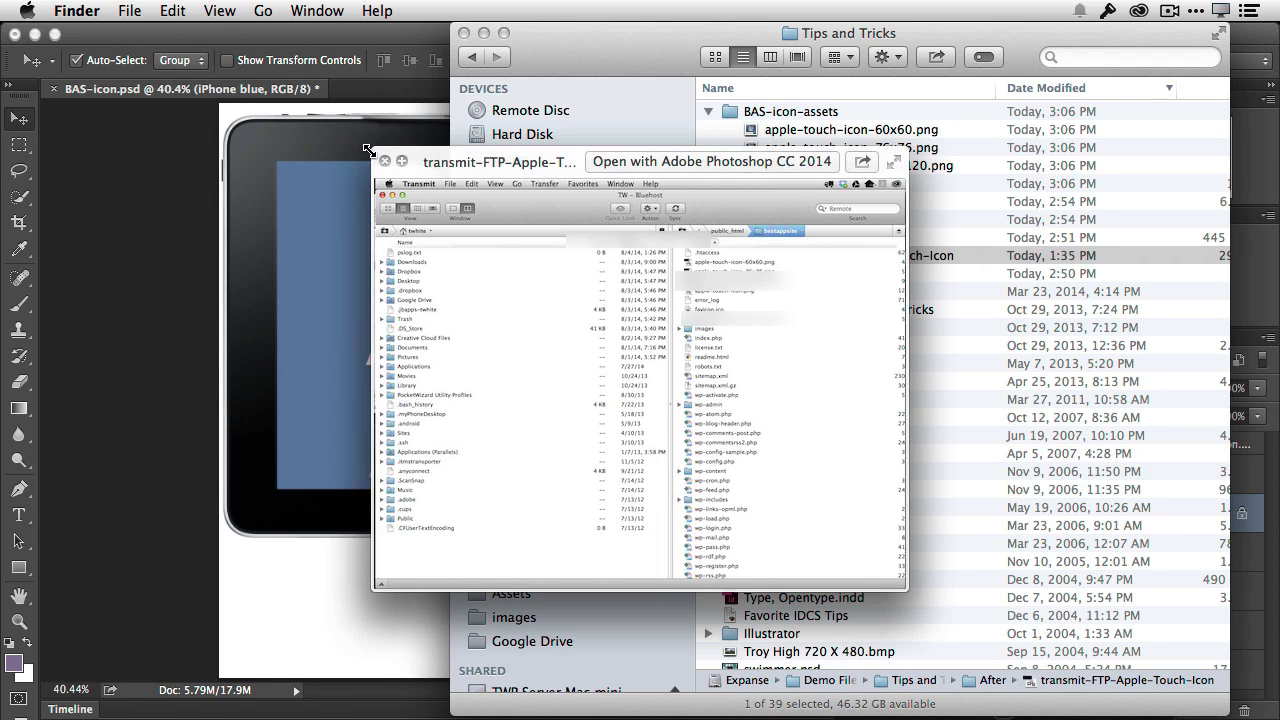
{"action": "left_click", "coordinate": [402, 161]}
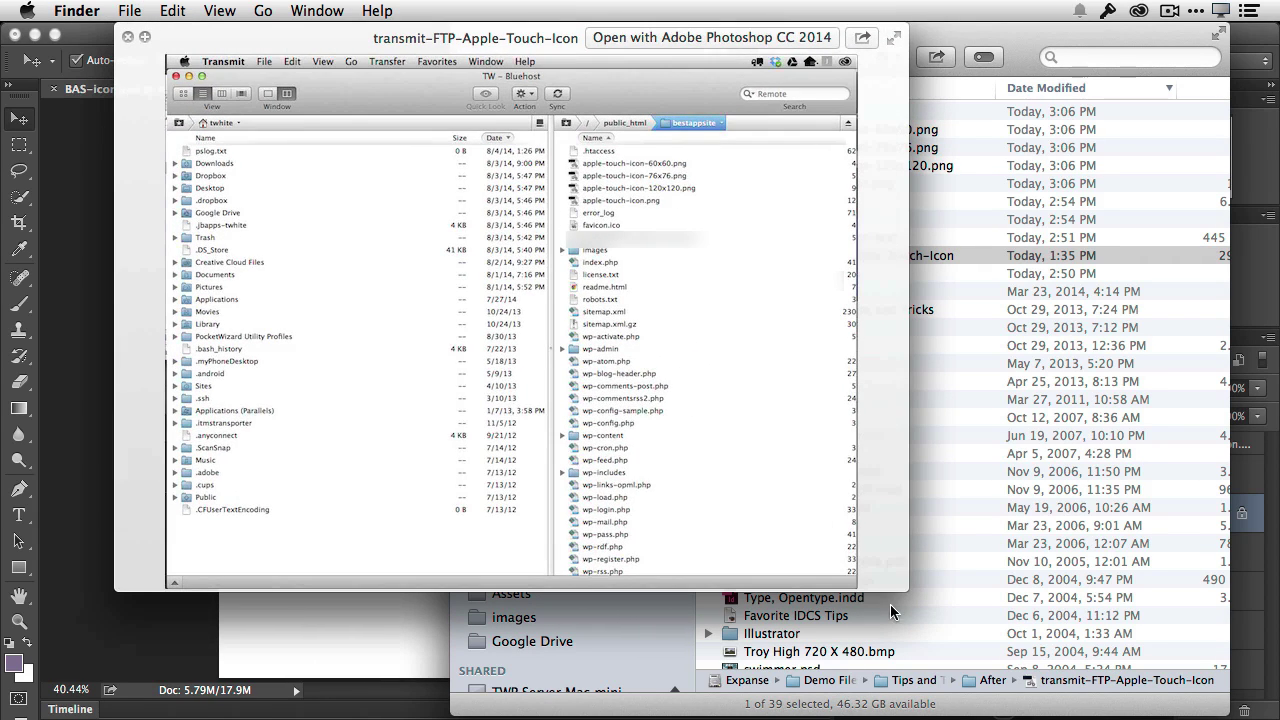
{"action": "left_click_drag", "start_coordinate": [908, 592], "coordinate": [1110, 718]}
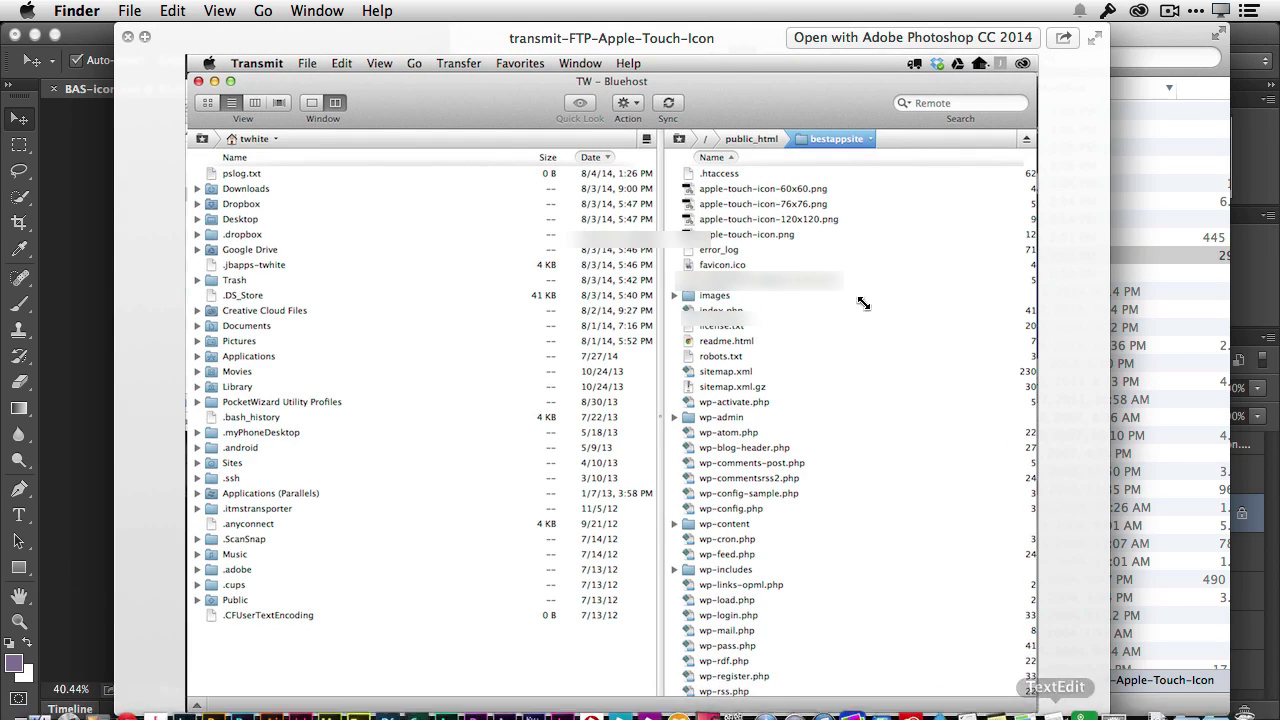